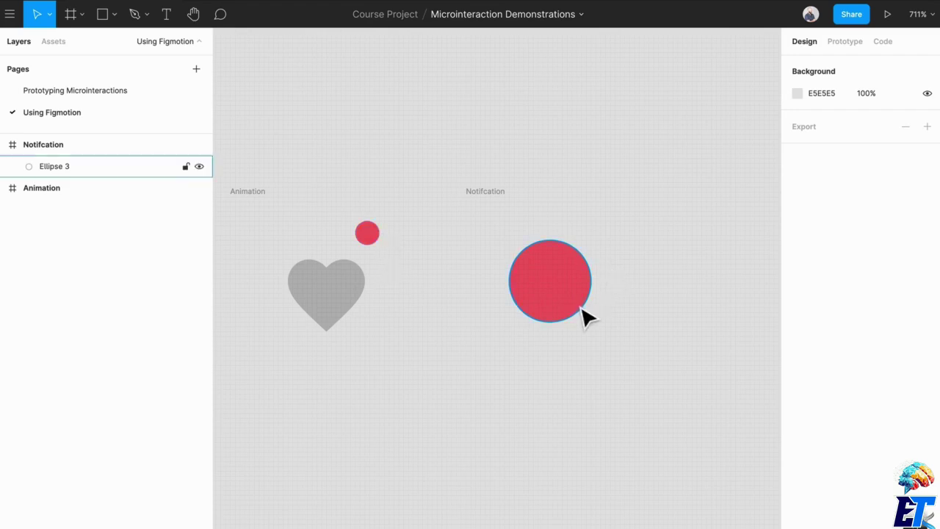
- Bring the Animation frame and its small red dot into view, then deselect it
{"action": "scroll", "coordinate": [582, 315], "scroll_direction": "up", "scroll_amount": 2}
{"action": "left_click_drag", "start_coordinate": [467, 315], "coordinate": [549, 331]}
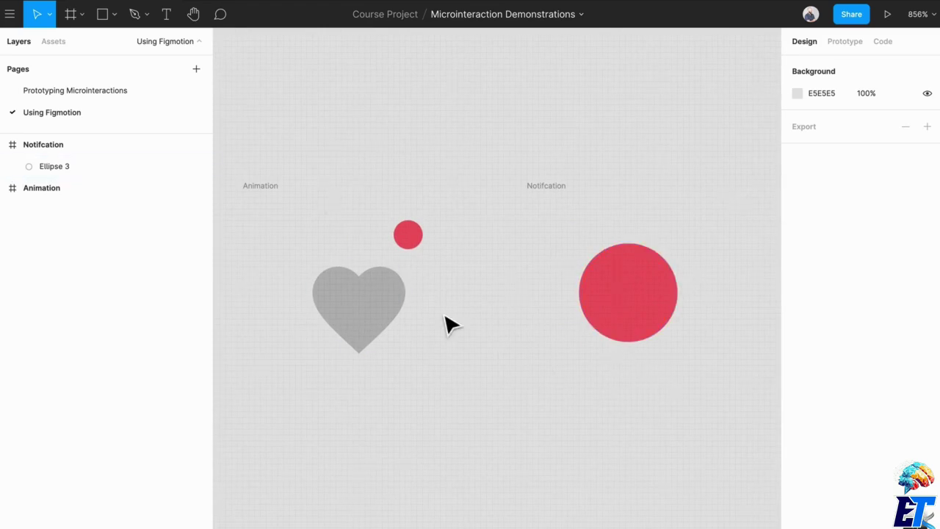
{"action": "left_click", "coordinate": [421, 242]}
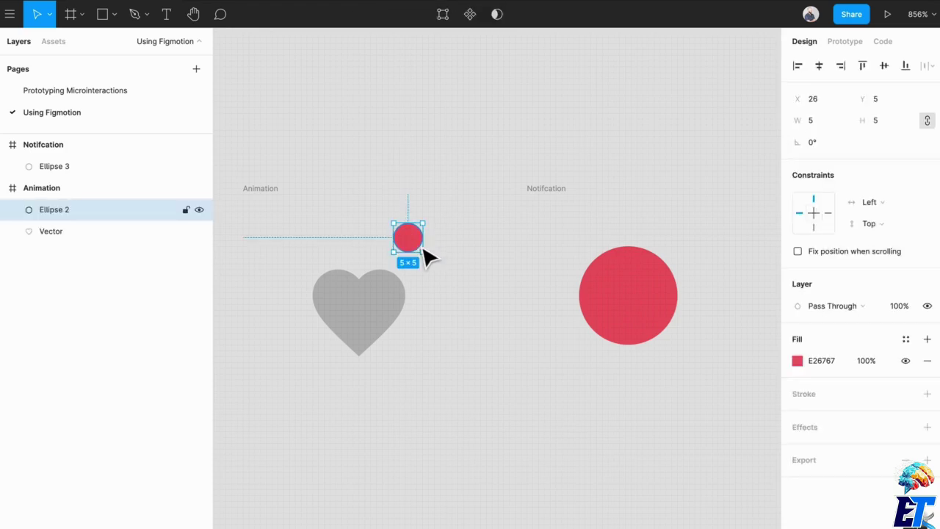
{"action": "scroll", "coordinate": [433, 246], "scroll_direction": "up", "scroll_amount": 5}
{"action": "left_click_drag", "start_coordinate": [370, 263], "coordinate": [459, 342]}
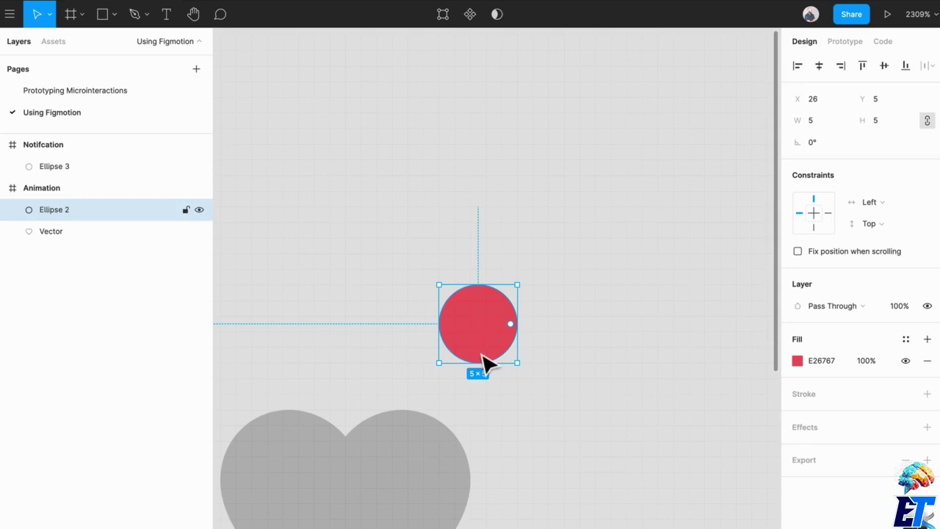
{"action": "scroll", "coordinate": [613, 375], "scroll_direction": "down", "scroll_amount": 3}
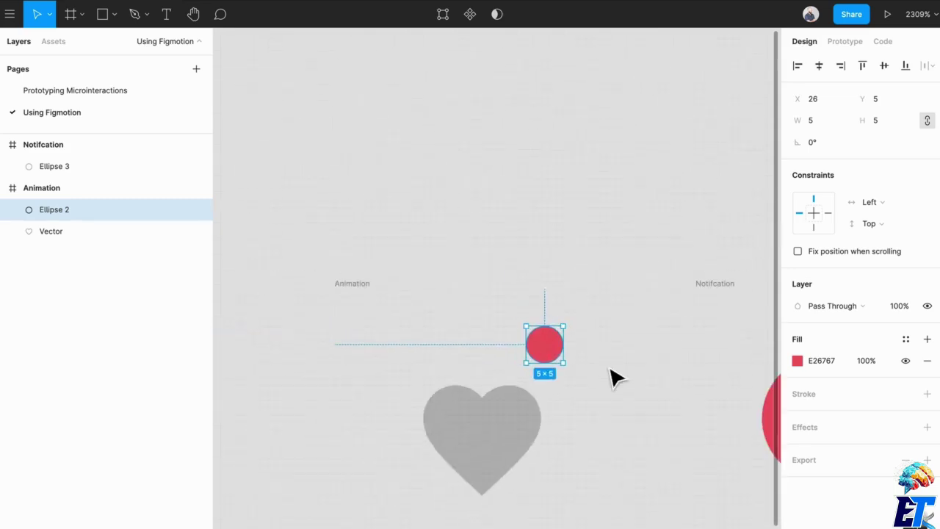
{"action": "left_click", "coordinate": [516, 179]}
- Draw a new circle, Ellipse 4, above the frames
{"action": "key", "text": "o"}
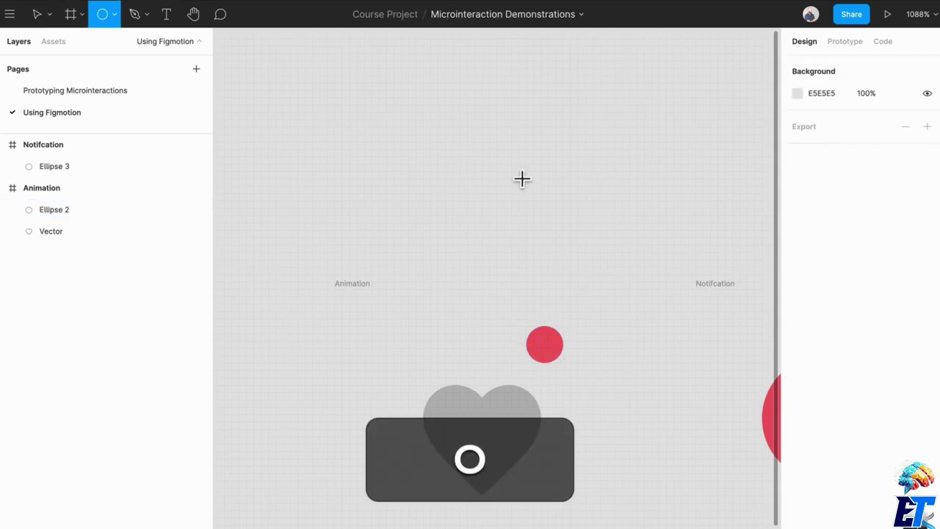
{"action": "mouse_move", "coordinate": [439, 67]}
{"action": "left_mouse_down"}
{"action": "mouse_move", "coordinate": [533, 204]}
{"action": "mouse_move", "coordinate": [563, 205]}
{"action": "left_mouse_up"}
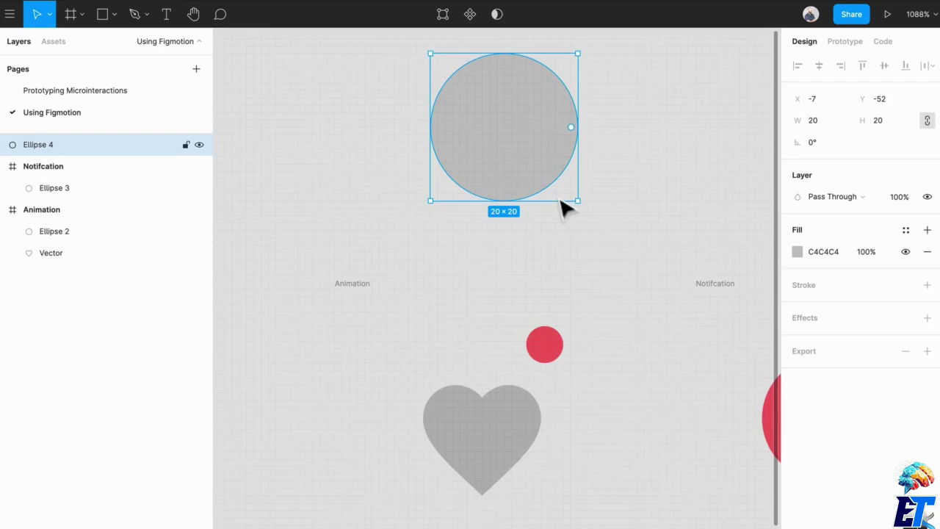
{"action": "scroll", "coordinate": [587, 279], "scroll_direction": "up", "scroll_amount": 3}
{"action": "scroll", "coordinate": [577, 367], "scroll_direction": "up", "scroll_amount": 2}
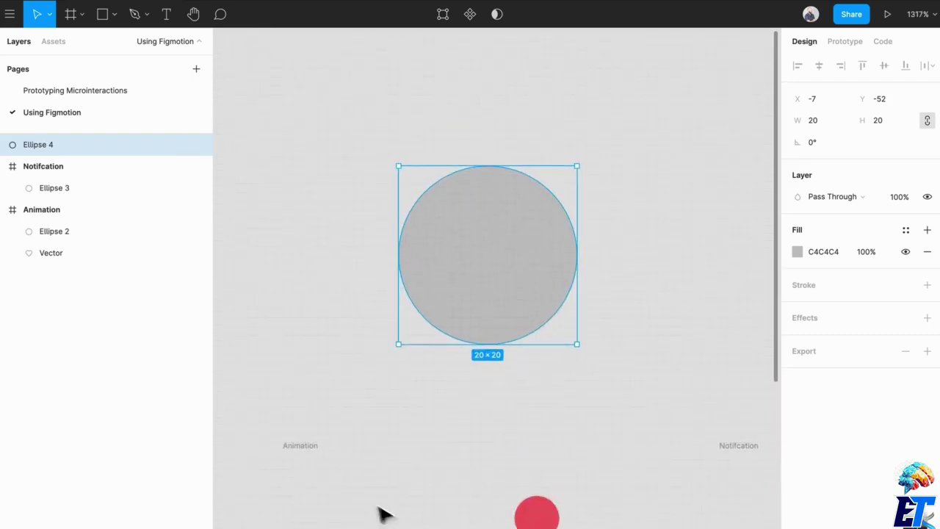
{"action": "scroll", "coordinate": [455, 491], "scroll_direction": "down", "scroll_amount": 5}
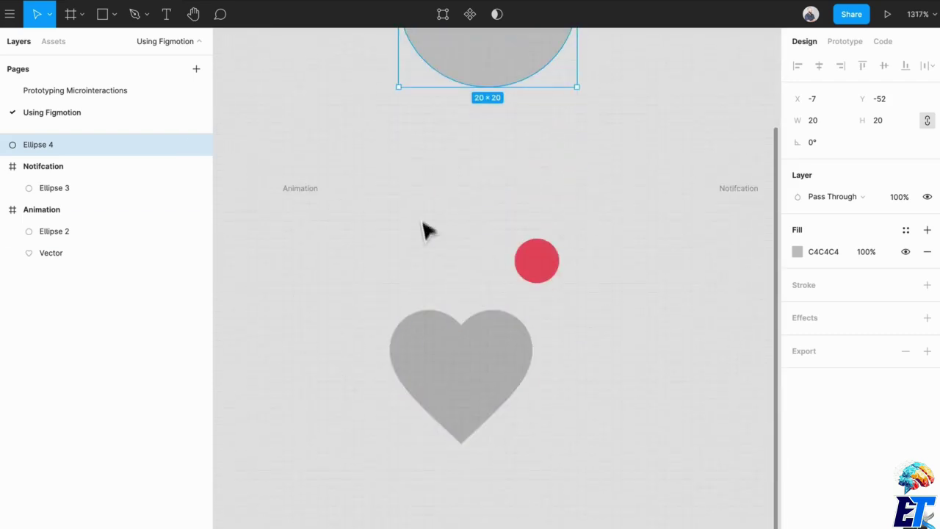
- Move the new grey circle higher above the frames
{"action": "left_click", "coordinate": [428, 230]}
{"action": "left_click", "coordinate": [312, 192]}
{"action": "scroll", "coordinate": [463, 254], "scroll_direction": "up", "scroll_amount": 5}
{"action": "scroll", "coordinate": [514, 301], "scroll_direction": "up", "scroll_amount": 2}
{"action": "key", "text": "Escape"}
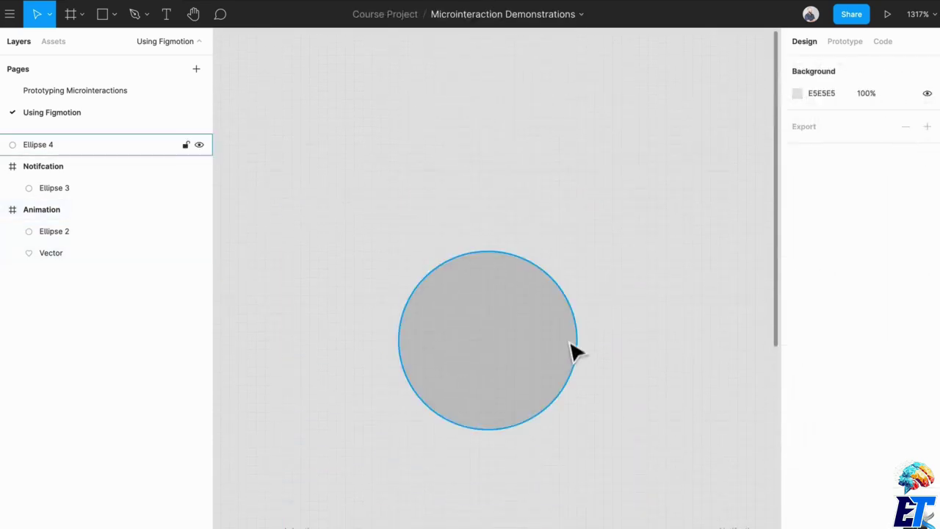
{"action": "left_click", "coordinate": [573, 351]}
{"action": "left_click_drag", "start_coordinate": [530, 388], "coordinate": [521, 232]}
- Fill the circle black with hex 000000
{"action": "scroll", "coordinate": [520, 250], "scroll_direction": "up", "scroll_amount": 5}
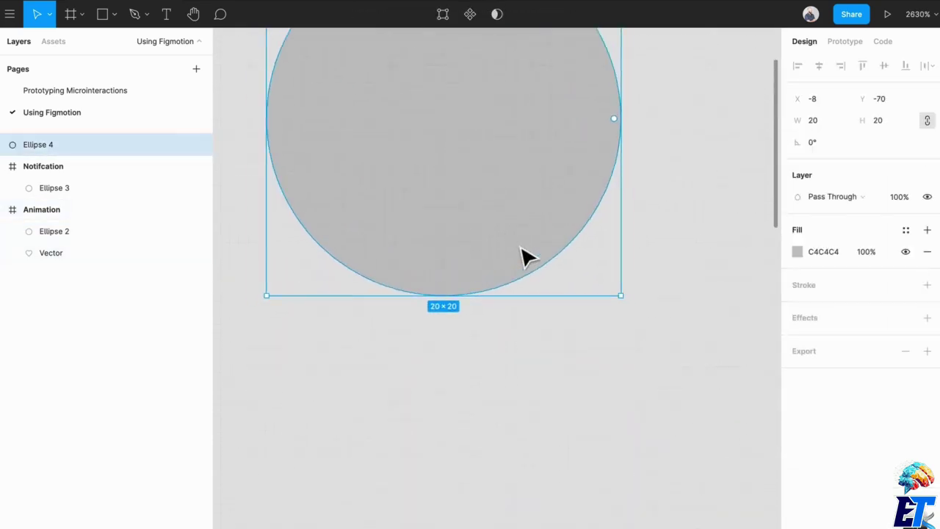
{"action": "scroll", "coordinate": [536, 272], "scroll_direction": "down", "scroll_amount": 1}
{"action": "scroll", "coordinate": [545, 285], "scroll_direction": "up", "scroll_amount": 4}
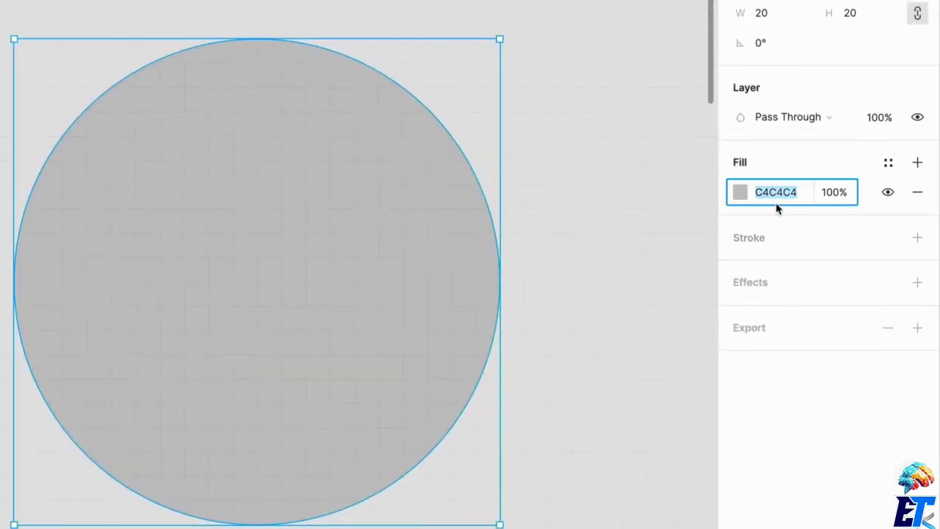
{"action": "type", "text": "000000"}
{"action": "key", "text": "Return"}
{"action": "scroll", "coordinate": [445, 269], "scroll_direction": "down", "scroll_amount": 3}
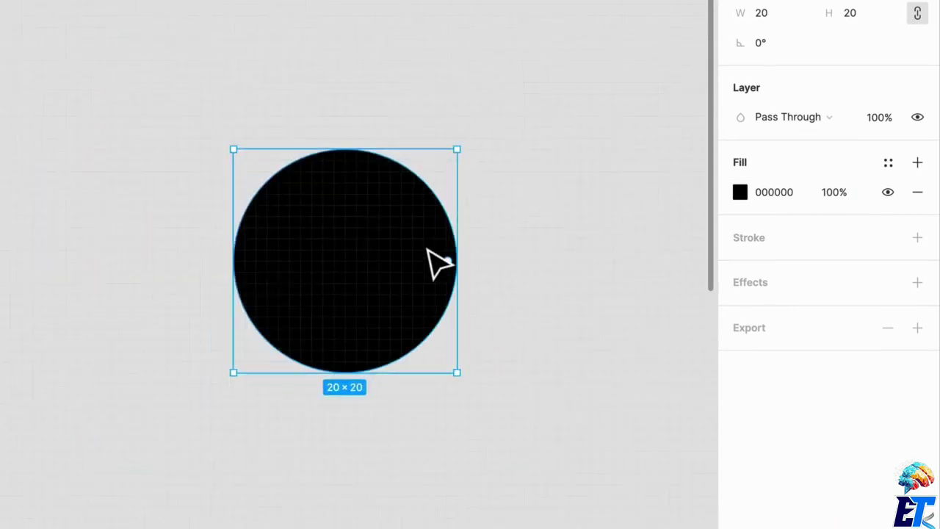
- Squash the circle to 20×14, stretch it taller, and move it higher up
{"action": "scroll", "coordinate": [419, 246], "scroll_direction": "down", "scroll_amount": 3}
{"action": "left_click_drag", "start_coordinate": [401, 204], "coordinate": [404, 240]}
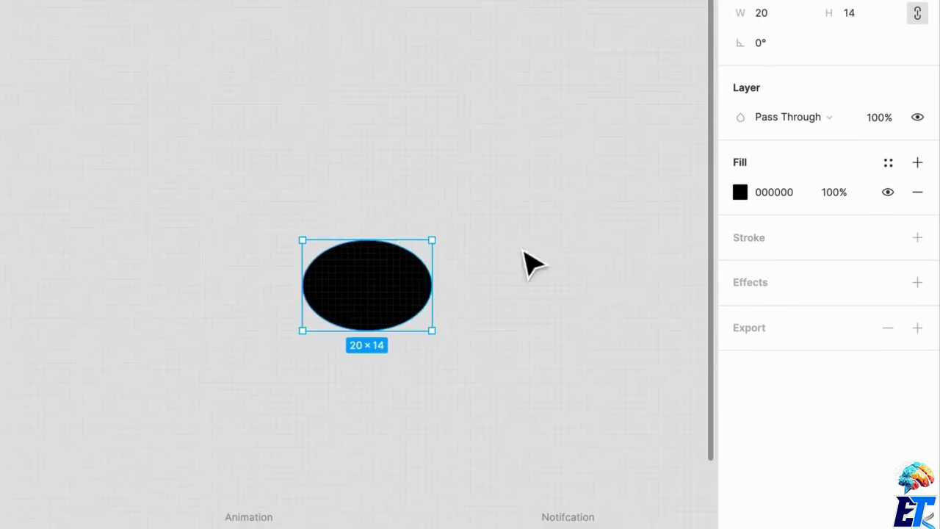
{"action": "left_click", "coordinate": [524, 252]}
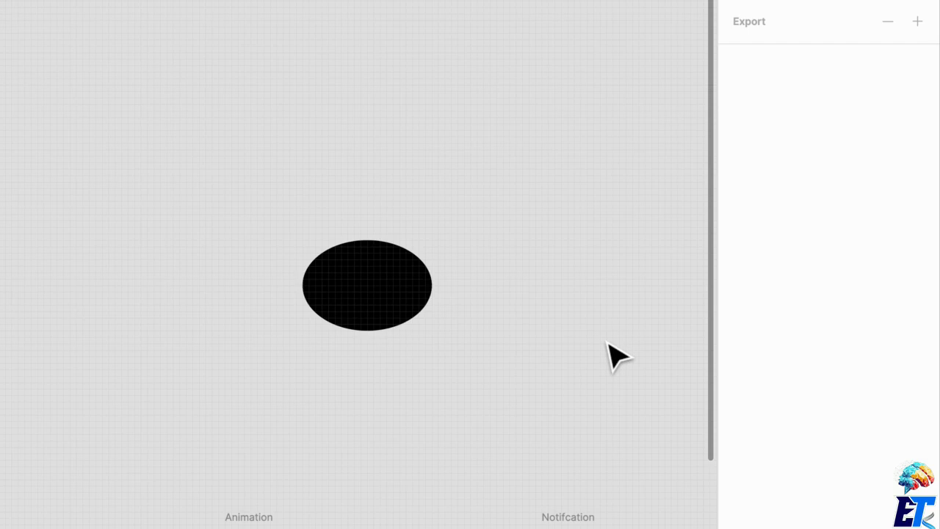
{"action": "left_click", "coordinate": [379, 311]}
{"action": "left_click_drag", "start_coordinate": [411, 248], "coordinate": [405, 224]}
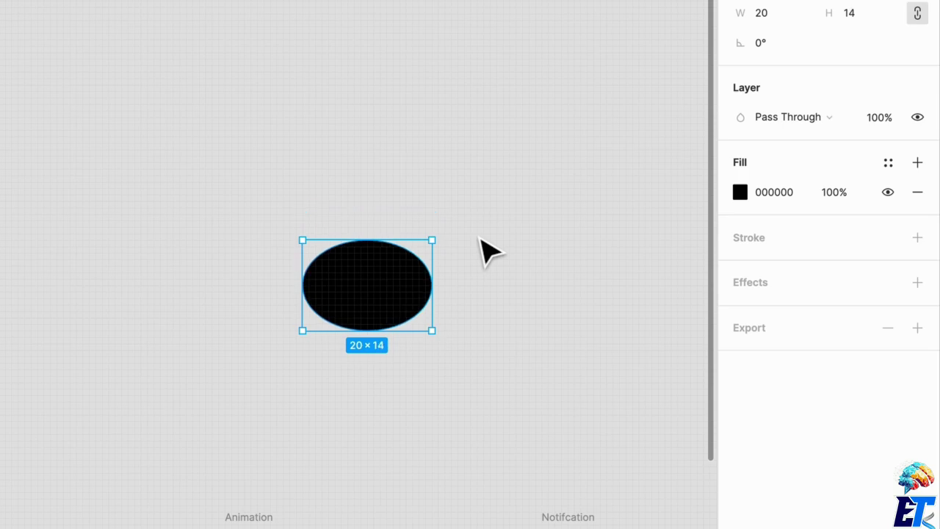
{"action": "left_click", "coordinate": [514, 316]}
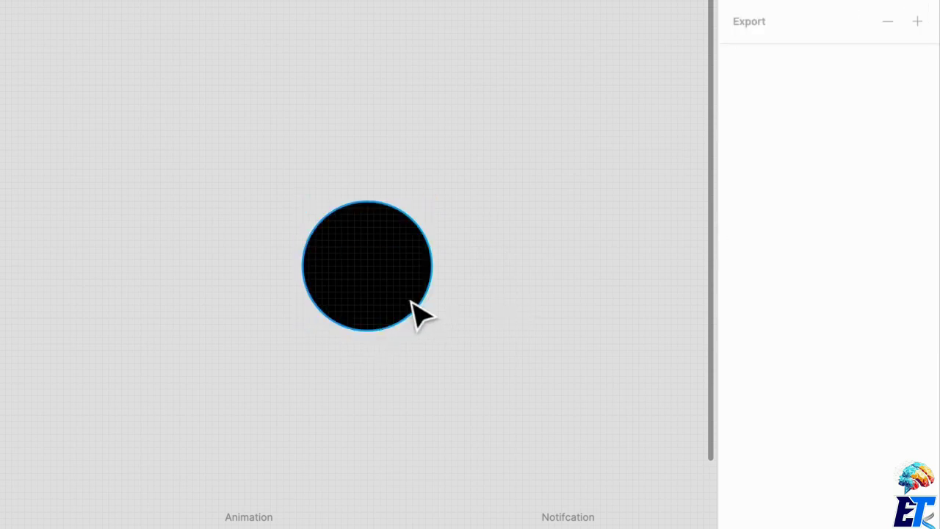
{"action": "left_click", "coordinate": [411, 311]}
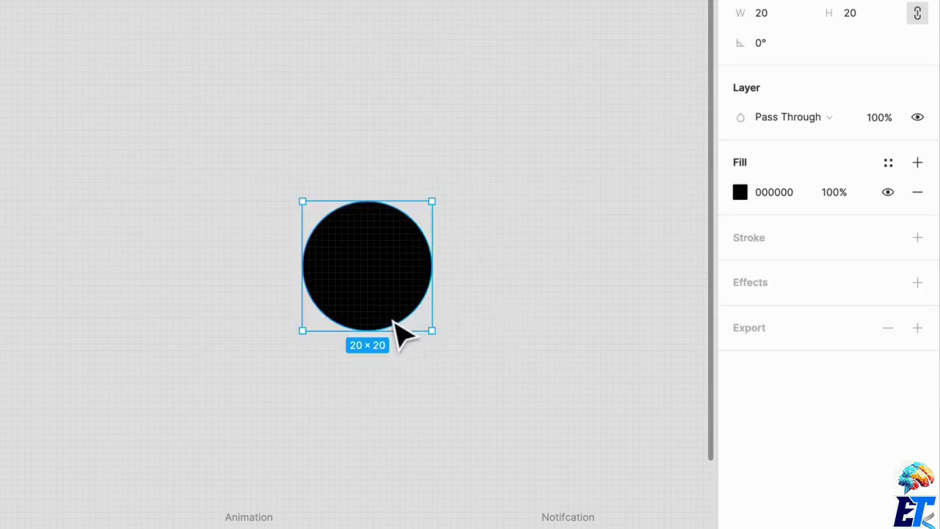
{"action": "left_click_drag", "start_coordinate": [396, 323], "coordinate": [384, 225]}
- Narrow it into a 16×20 ellipse, try widening to 28×20, then undo the widening
{"action": "mouse_move", "coordinate": [448, 197]}
{"action": "left_mouse_down"}
{"action": "mouse_move", "coordinate": [427, 200]}
{"action": "mouse_move", "coordinate": [439, 196]}
{"action": "left_mouse_up"}
{"action": "left_click", "coordinate": [522, 237]}
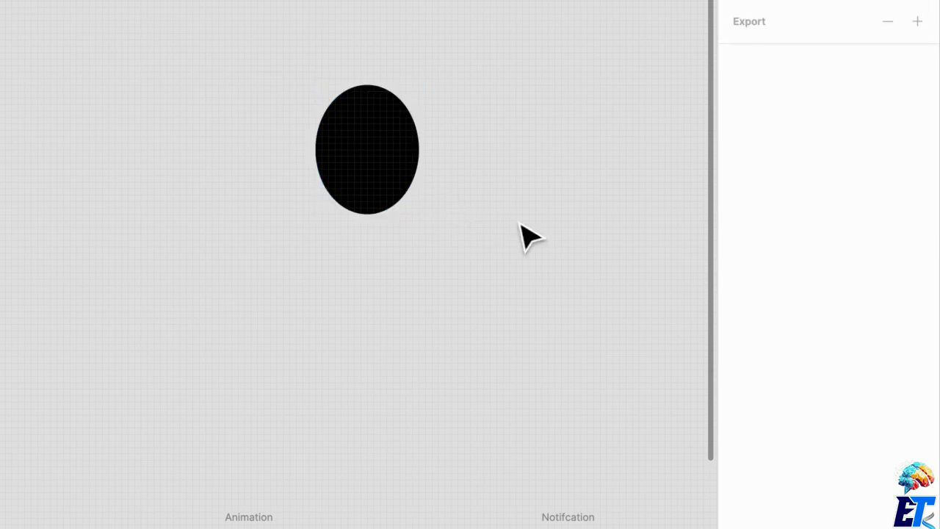
{"action": "left_click", "coordinate": [381, 174]}
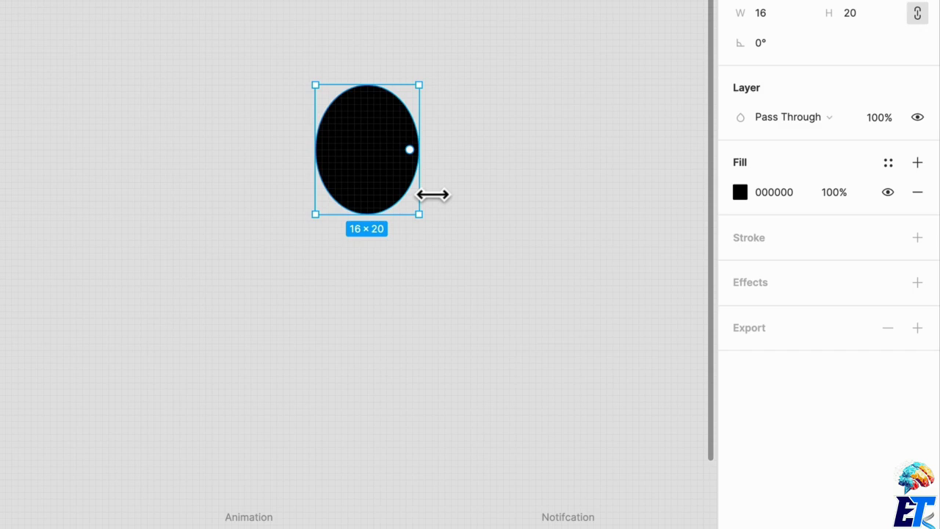
{"action": "left_click_drag", "start_coordinate": [432, 195], "coordinate": [474, 200]}
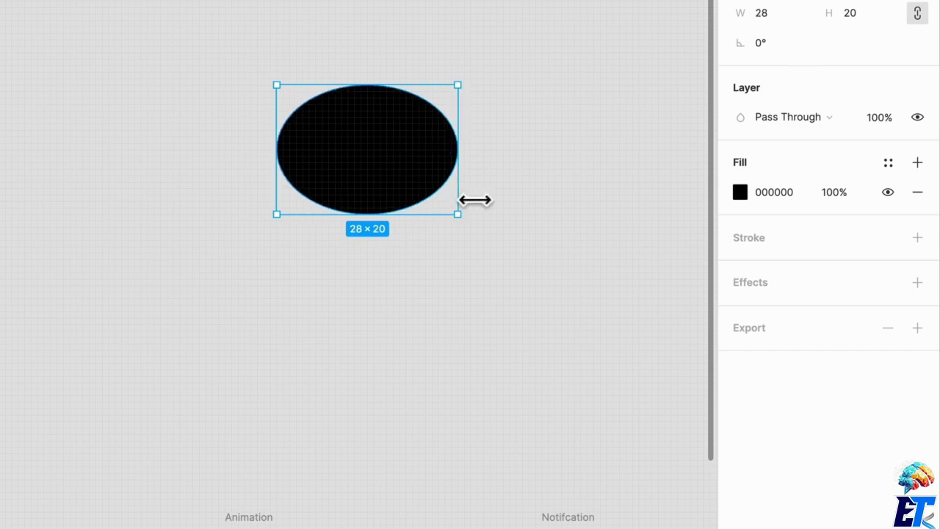
{"action": "key", "text": "ctrl+z"}
- Trial 16×27 and 16×10 stretches, undo back to 16×16, then resize to 27×27
{"action": "left_click_drag", "start_coordinate": [383, 205], "coordinate": [392, 140]}
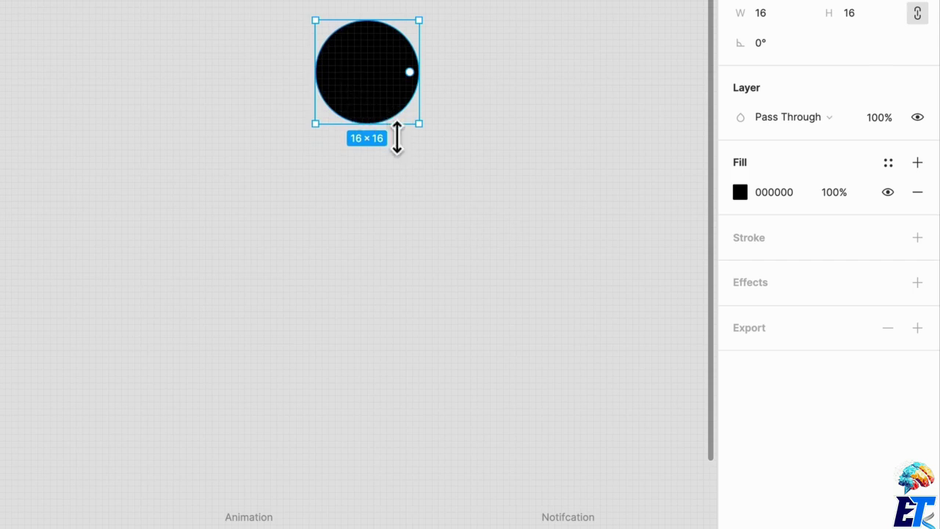
{"action": "left_click_drag", "start_coordinate": [377, 111], "coordinate": [403, 346]}
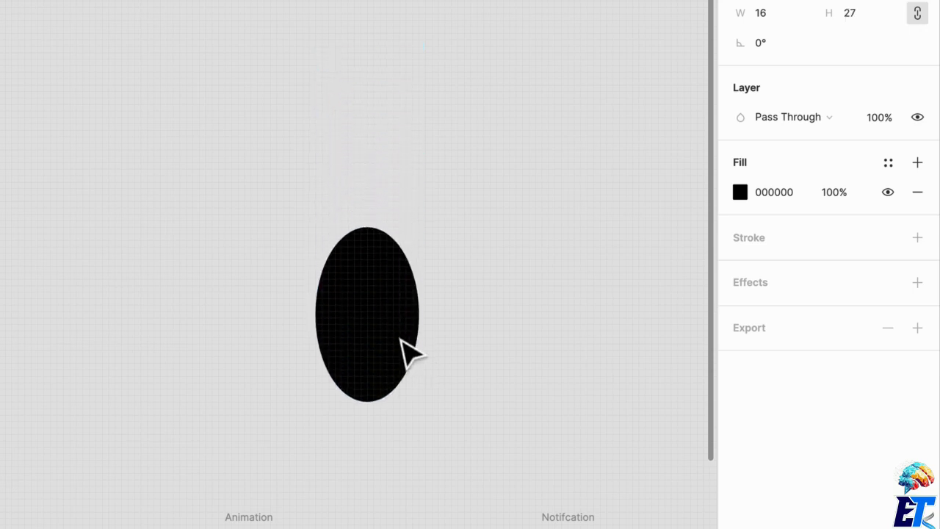
{"action": "left_click_drag", "start_coordinate": [382, 240], "coordinate": [386, 292]}
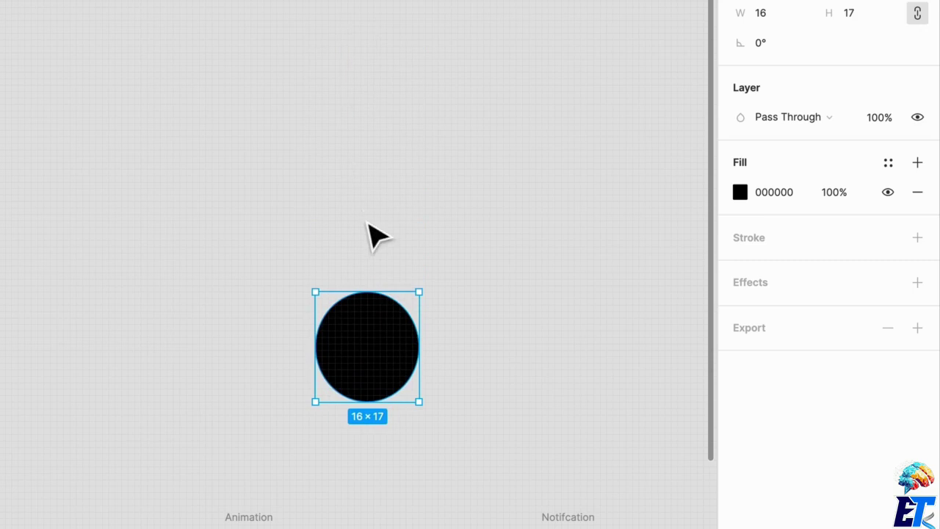
{"action": "key", "text": "ctrl+z"}
{"action": "key", "text": "ctrl+z"}
{"action": "key", "text": "ctrl+z"}
{"action": "key", "text": "ctrl+z"}
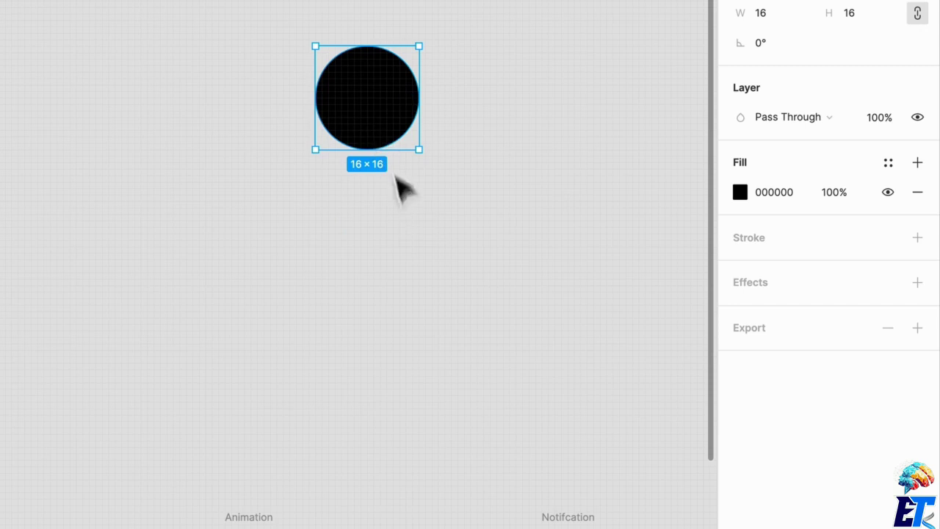
{"action": "left_click_drag", "start_coordinate": [419, 149], "coordinate": [491, 220]}
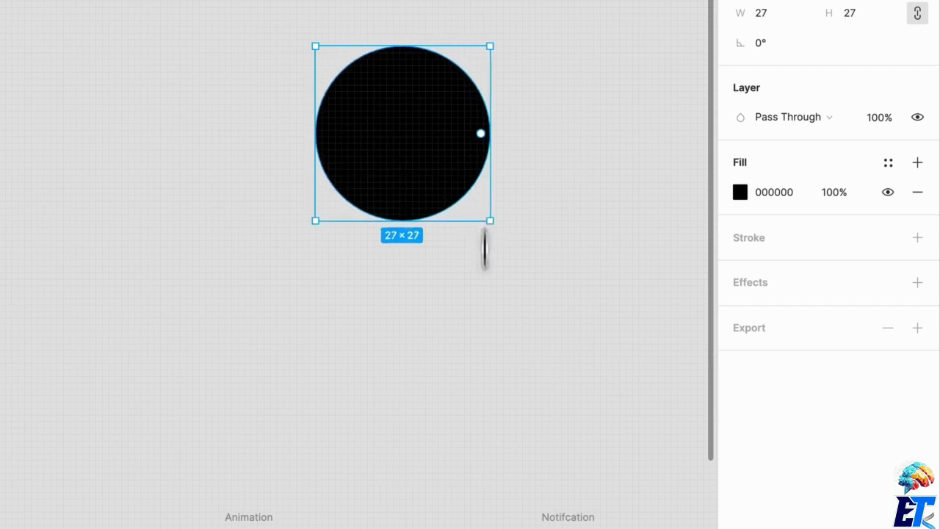
{"action": "scroll", "coordinate": [489, 445], "scroll_direction": "down", "scroll_amount": 5}
{"action": "scroll", "coordinate": [464, 367], "scroll_direction": "up", "scroll_amount": 5}
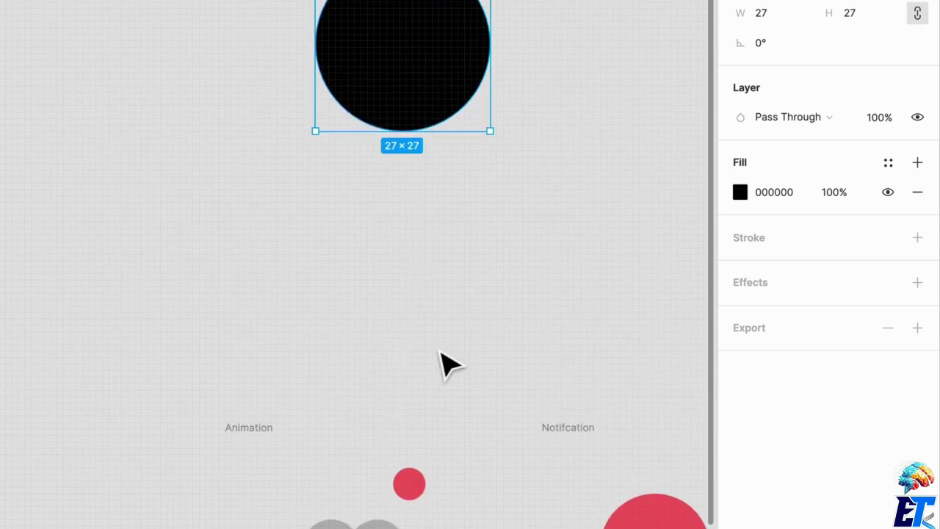
- Delete the black circle, and undo an accidental move of the red notification circle
{"action": "key", "text": "Delete"}
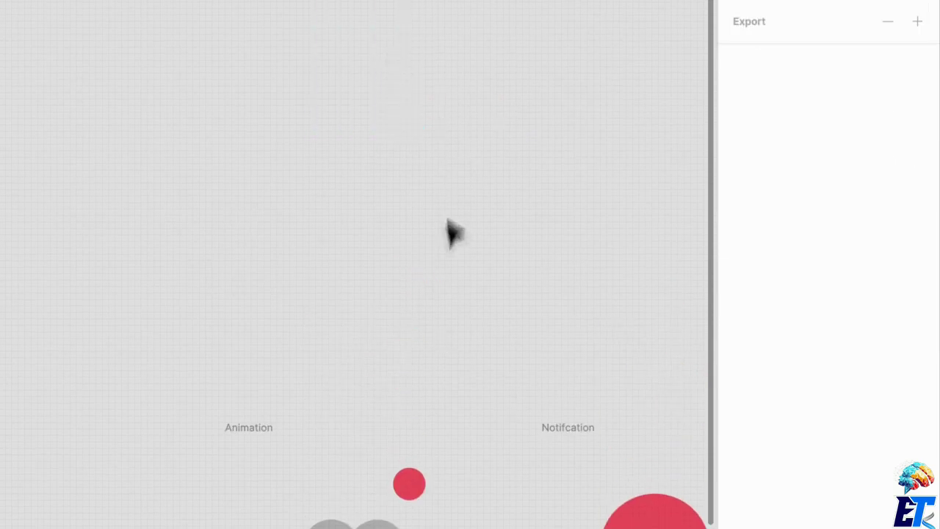
{"action": "scroll", "coordinate": [426, 277], "scroll_direction": "down", "scroll_amount": 7}
{"action": "scroll", "coordinate": [433, 261], "scroll_direction": "up", "scroll_amount": 2}
{"action": "left_click_drag", "start_coordinate": [440, 254], "coordinate": [289, 279]}
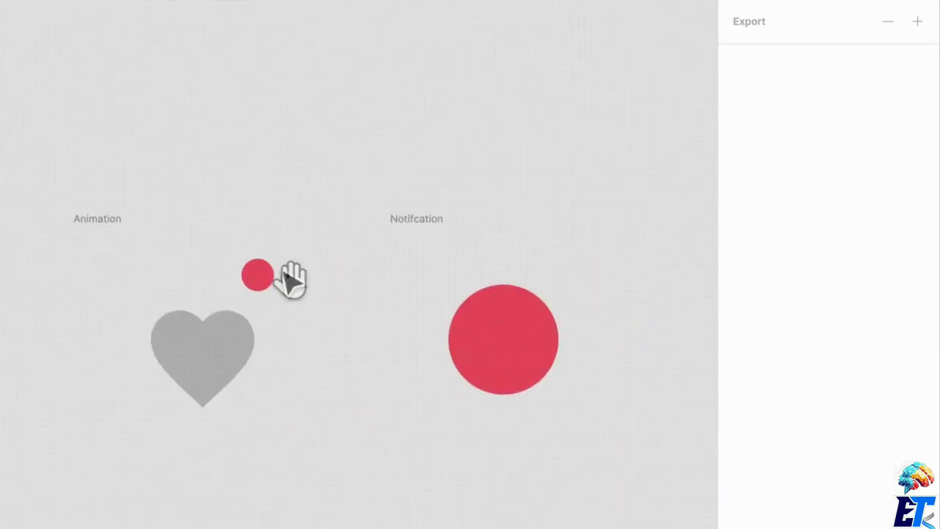
{"action": "left_click", "coordinate": [530, 371]}
{"action": "left_click_drag", "start_coordinate": [540, 385], "coordinate": [526, 367]}
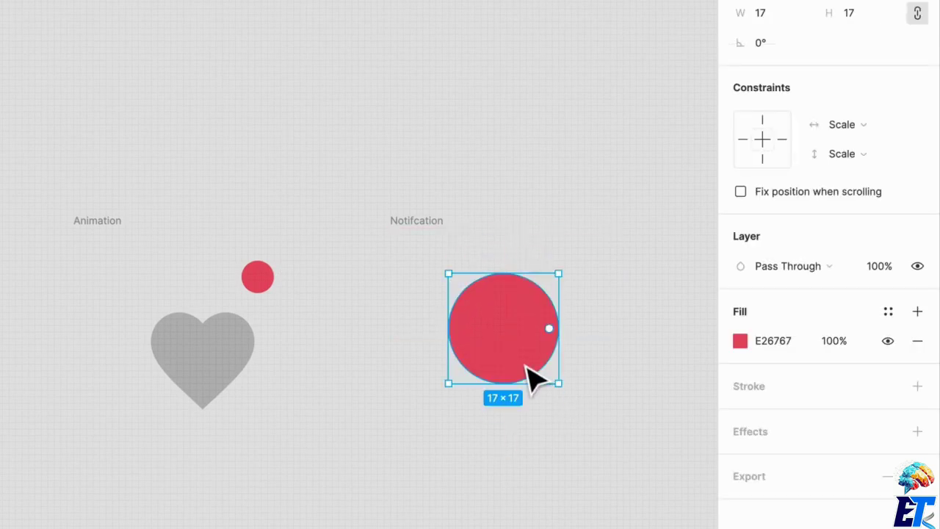
{"action": "key", "text": "ctrl+z"}
- Move the 35×35 Notifcation frame up and to the right
{"action": "left_click", "coordinate": [439, 227]}
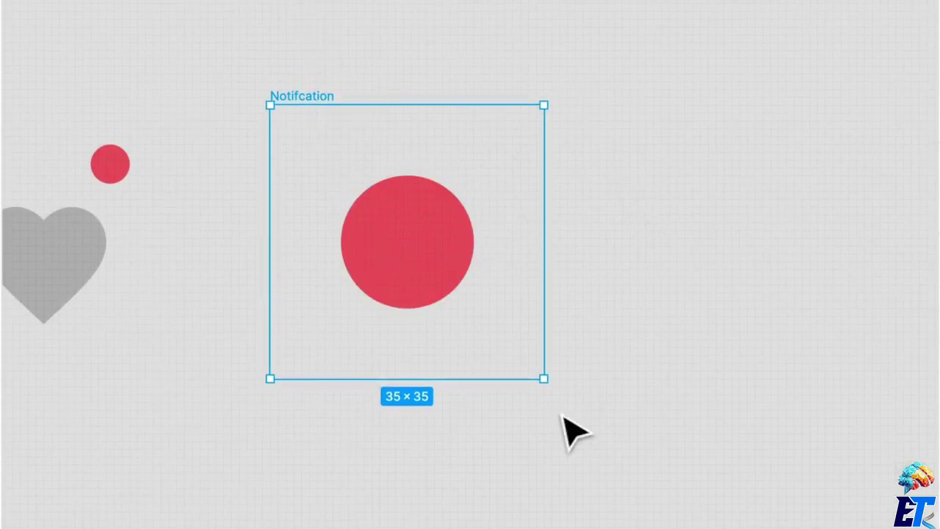
{"action": "left_click", "coordinate": [465, 244]}
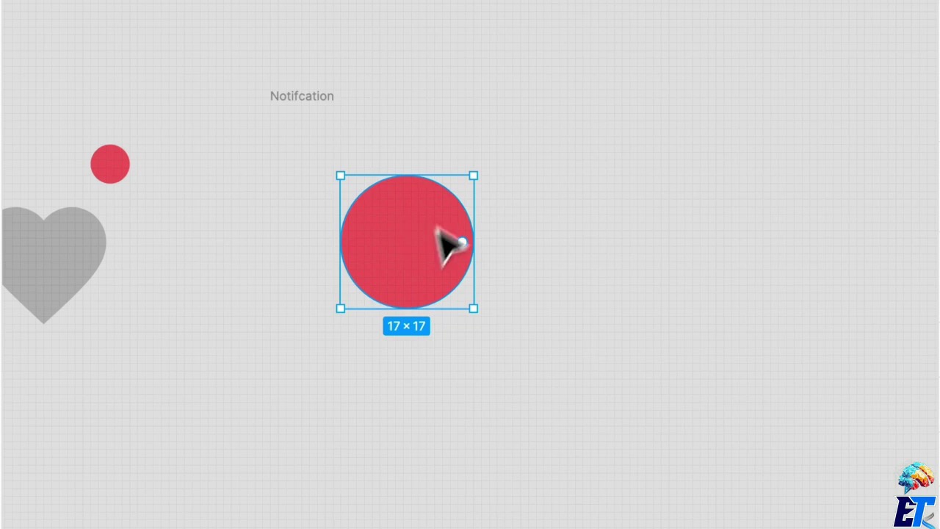
{"action": "left_click_drag", "start_coordinate": [342, 116], "coordinate": [428, 75]}
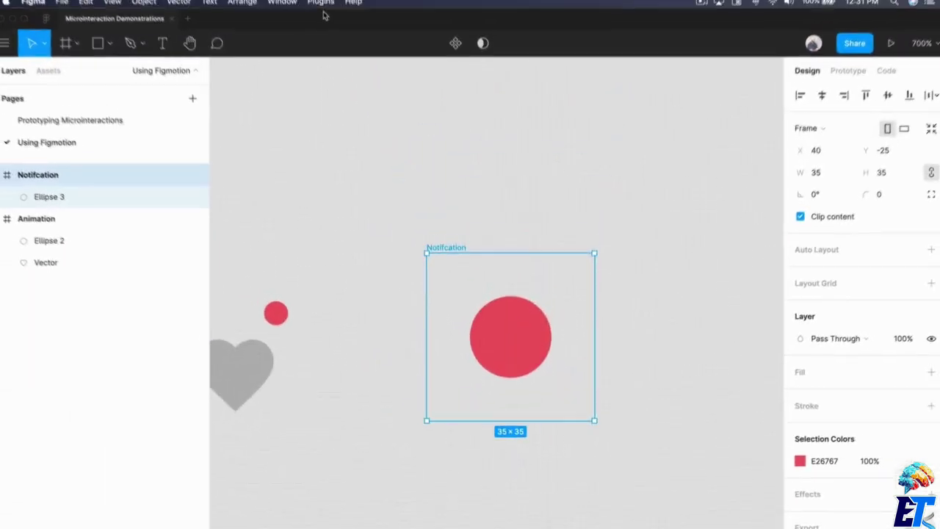
- Launch Plugins > Figmotion > Open Figmotion with the Notifcation frame selected
{"action": "left_click", "coordinate": [323, 7]}
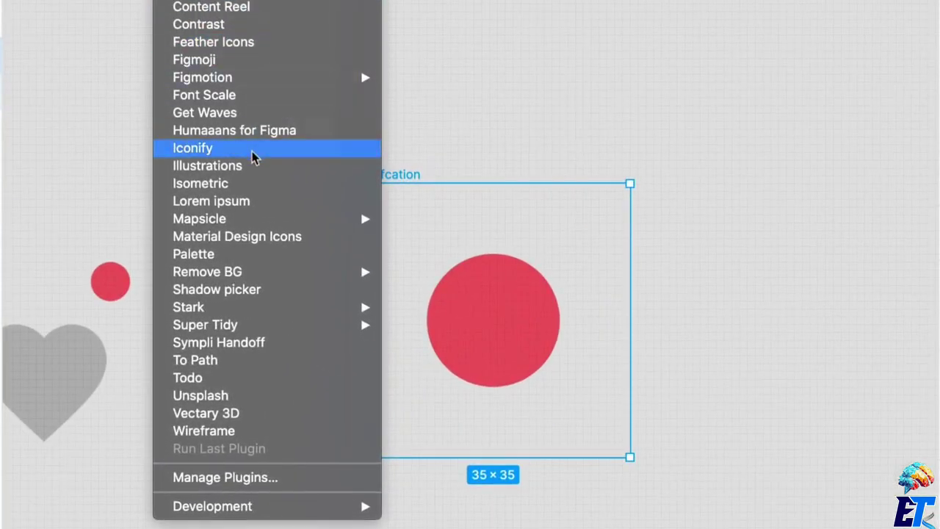
{"action": "mouse_move", "coordinate": [236, 80]}
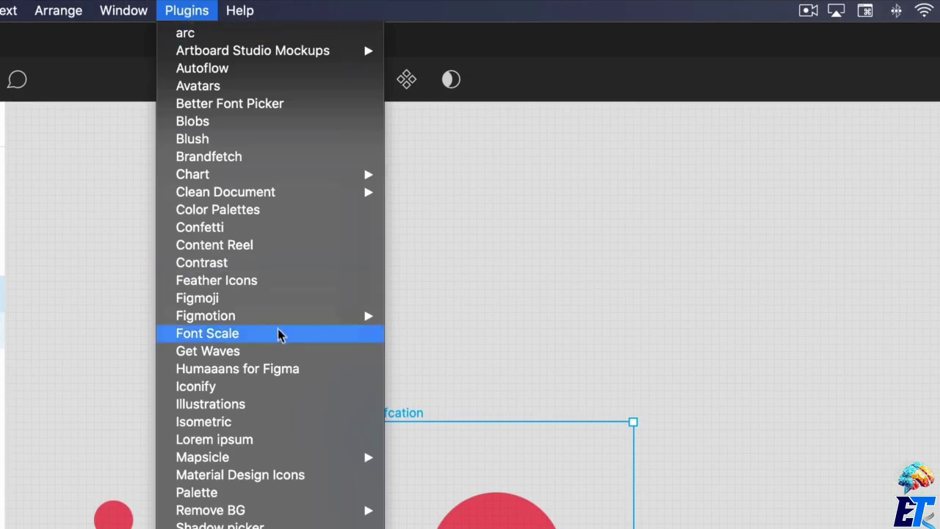
{"action": "mouse_move", "coordinate": [296, 323]}
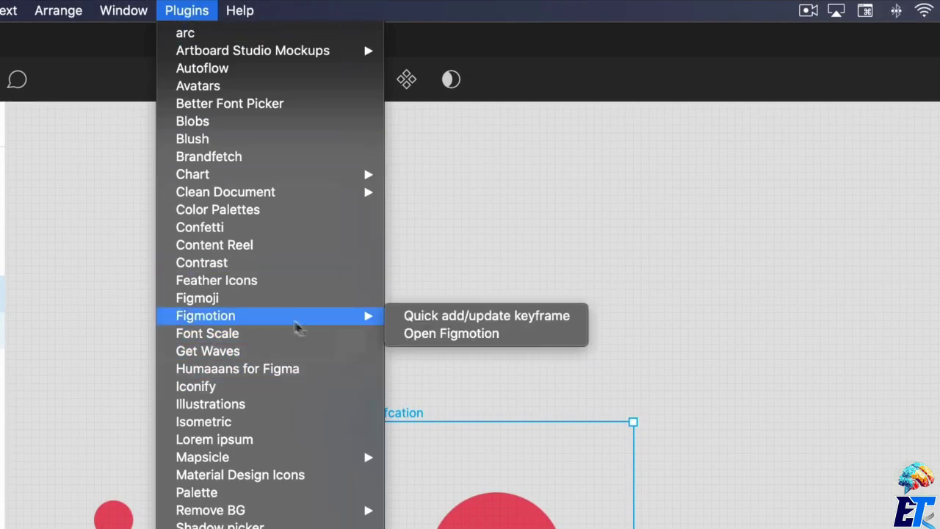
{"action": "left_click", "coordinate": [434, 339]}
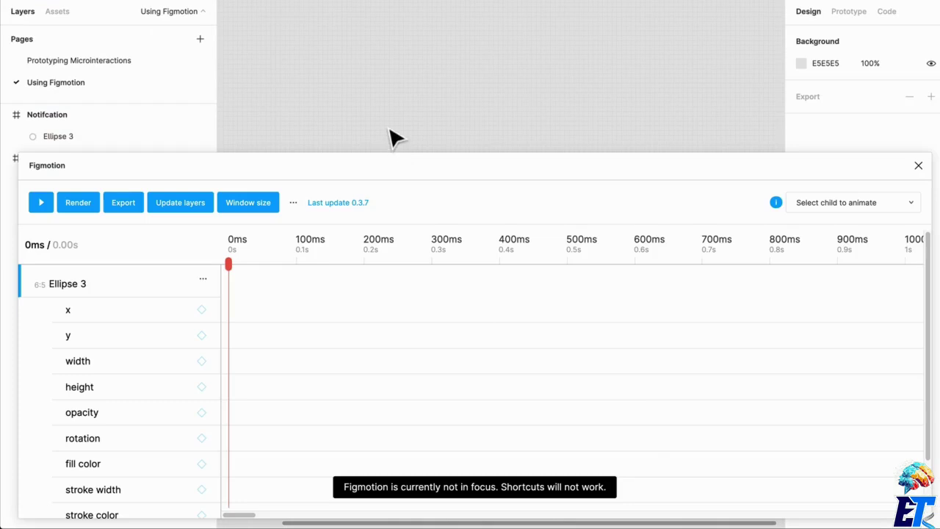
- Focus the Figmotion timeline on Ellipse 3, scrub to 727ms, and return to 0ms
{"action": "left_click", "coordinate": [151, 296]}
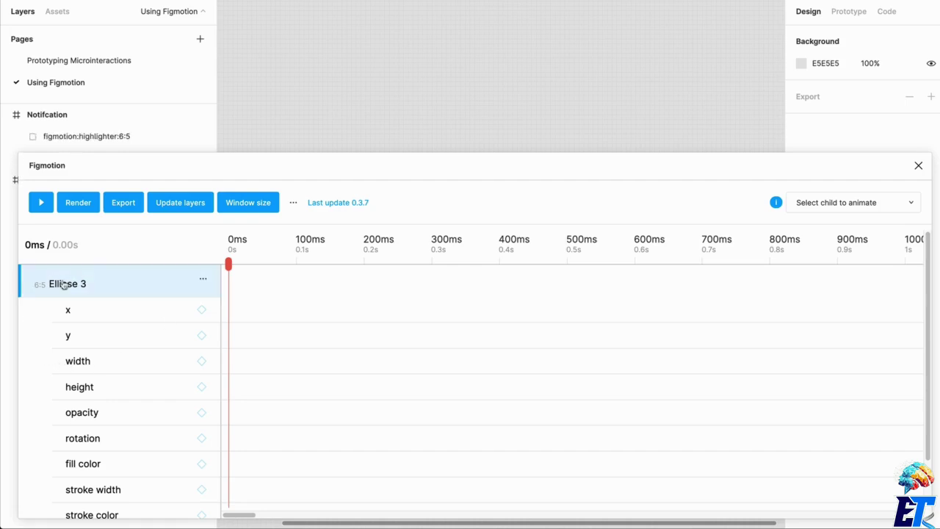
{"action": "scroll", "coordinate": [83, 367], "scroll_direction": "down", "scroll_amount": 2}
{"action": "scroll", "coordinate": [88, 378], "scroll_direction": "up", "scroll_amount": 3}
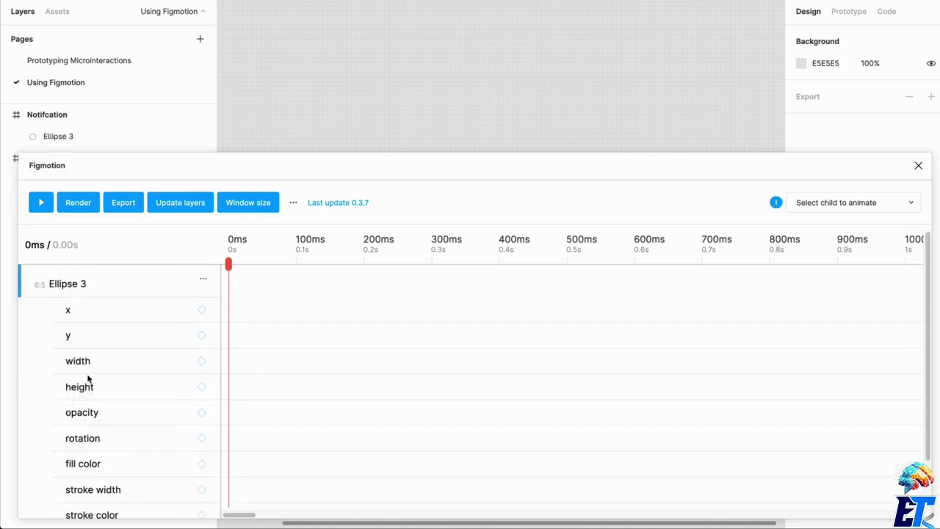
{"action": "scroll", "coordinate": [456, 88], "scroll_direction": "down", "scroll_amount": 10}
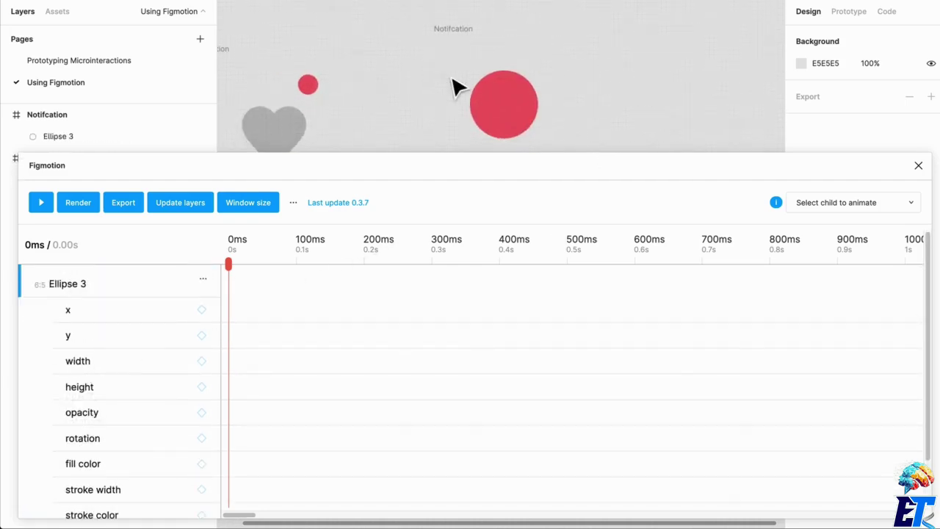
{"action": "scroll", "coordinate": [455, 88], "scroll_direction": "up", "scroll_amount": 5}
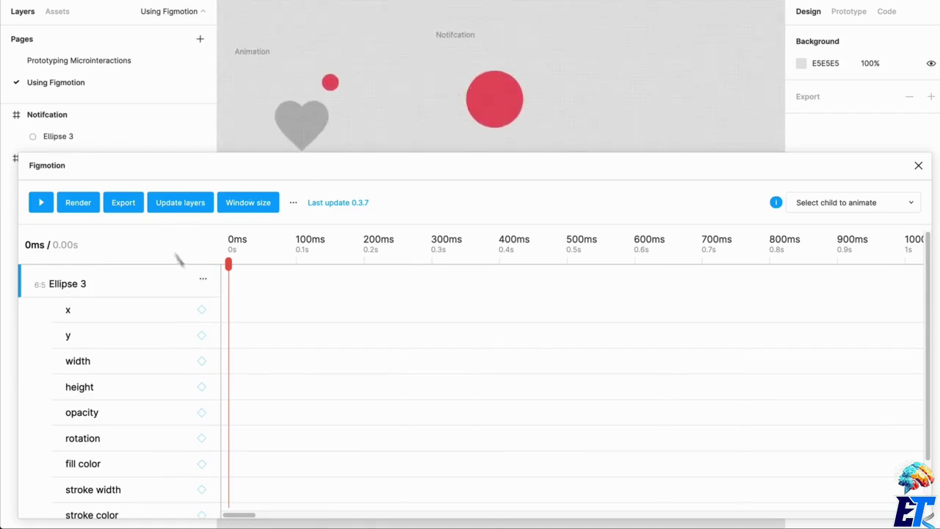
{"action": "left_click_drag", "start_coordinate": [231, 264], "coordinate": [207, 347]}
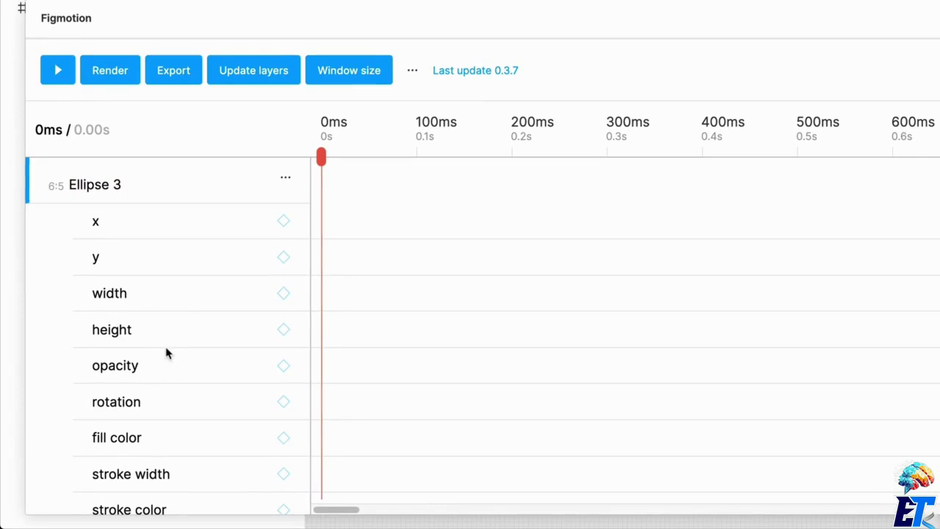
{"action": "left_click_drag", "start_coordinate": [321, 158], "coordinate": [310, 182]}
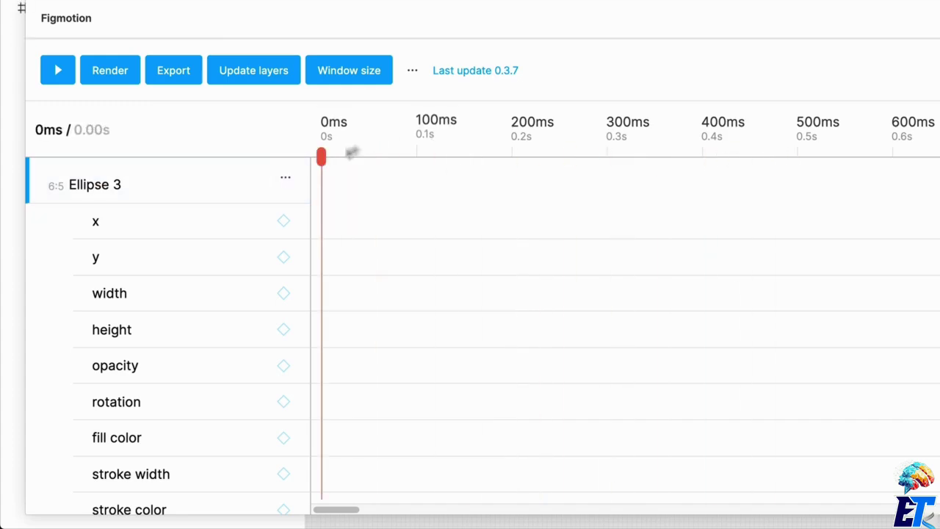
{"action": "scroll", "coordinate": [514, 228], "scroll_direction": "down", "scroll_amount": 1}
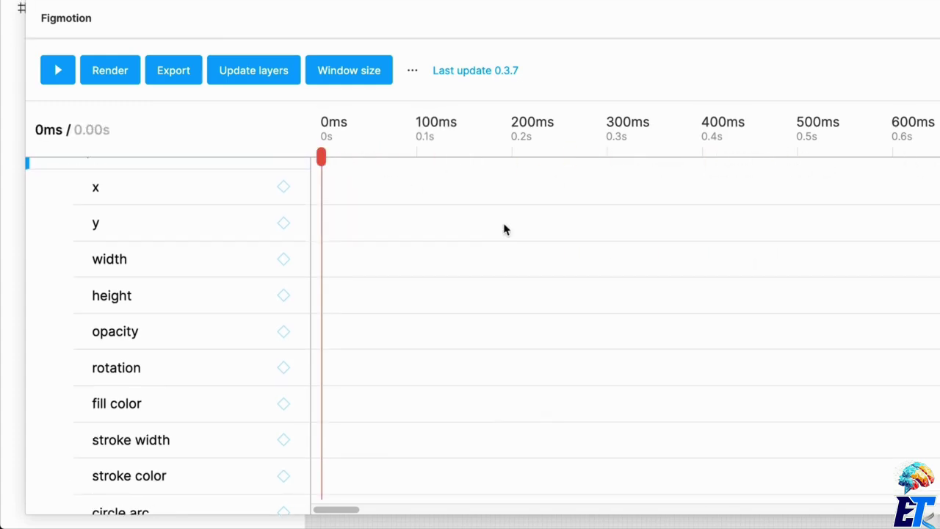
{"action": "scroll", "coordinate": [503, 229], "scroll_direction": "right", "scroll_amount": 2}
{"action": "scroll", "coordinate": [497, 213], "scroll_direction": "up", "scroll_amount": 1}
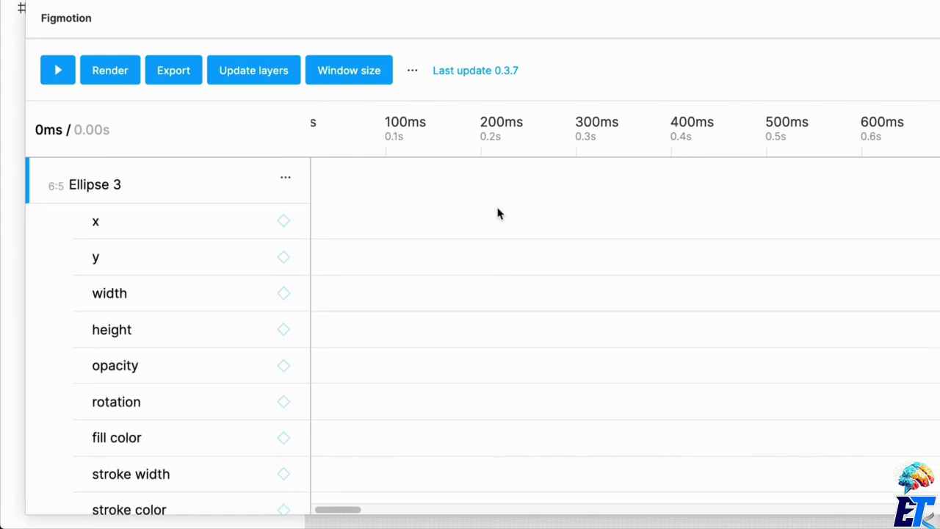
- Add x keyframes at 0ms and 236ms for Ellipse 3 and preview the animation
{"action": "left_click", "coordinate": [392, 138]}
{"action": "left_click_drag", "start_coordinate": [387, 156], "coordinate": [178, 164]}
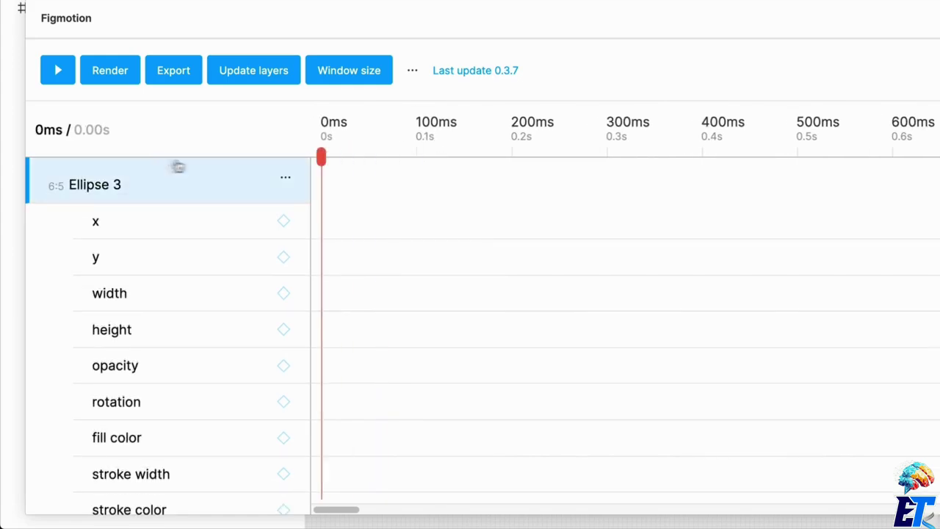
{"action": "left_click", "coordinate": [285, 222]}
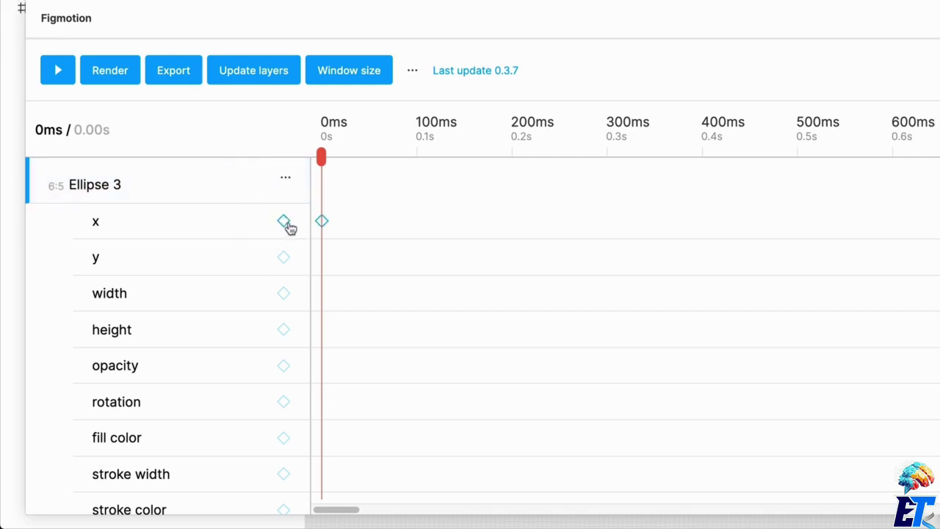
{"action": "left_click_drag", "start_coordinate": [321, 156], "coordinate": [547, 161]}
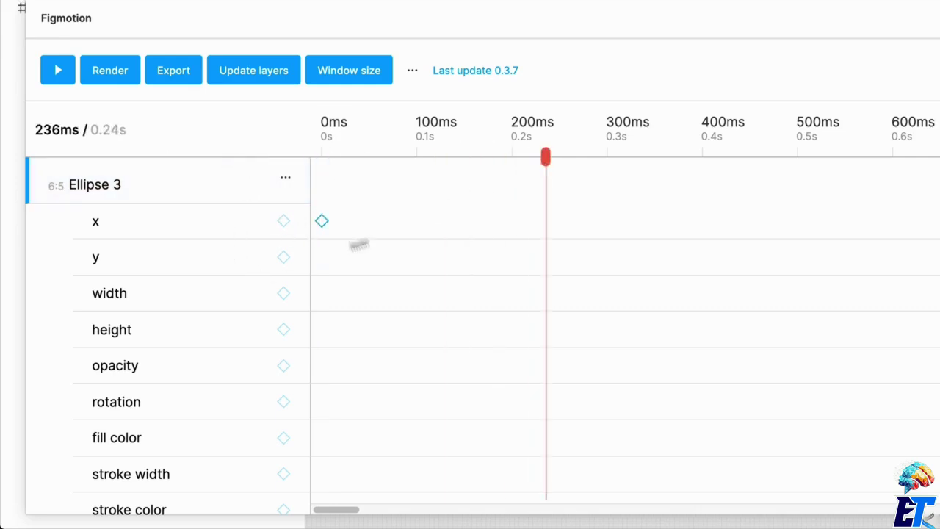
{"action": "left_click", "coordinate": [284, 223]}
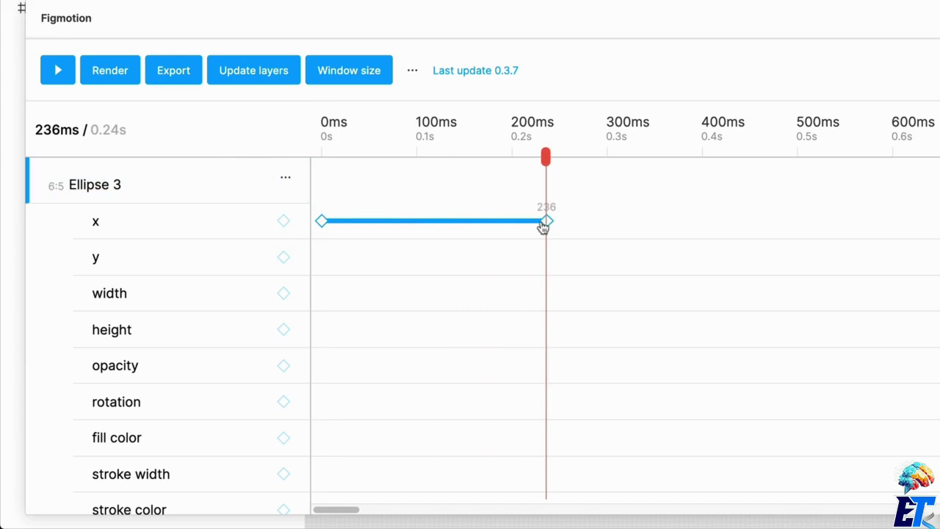
{"action": "left_click", "coordinate": [547, 220]}
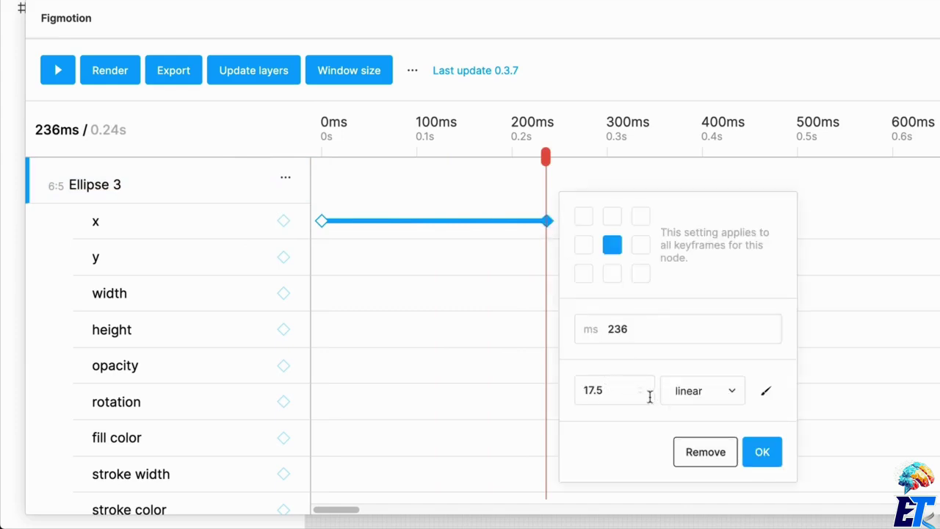
{"action": "left_click", "coordinate": [501, 372]}
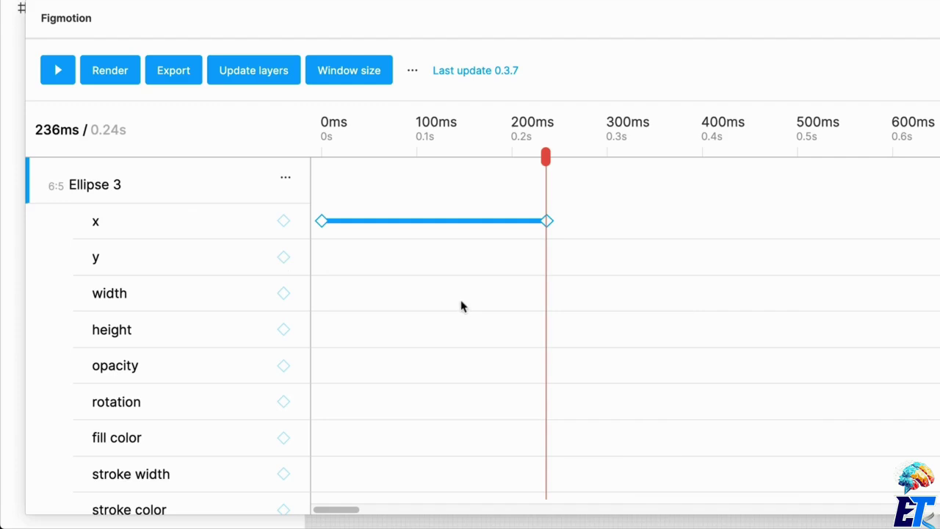
{"action": "left_click", "coordinate": [63, 76]}
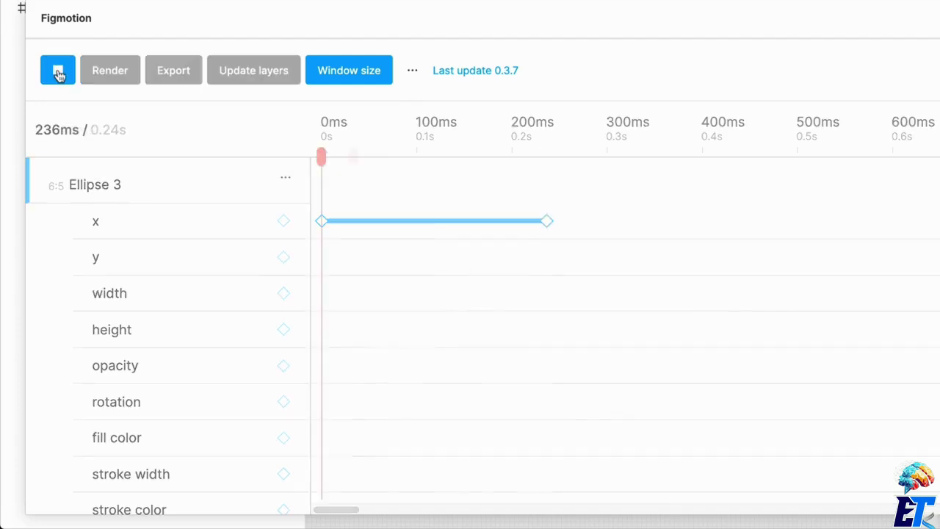
- Move the x end keyframe later to about 636ms
{"action": "left_click", "coordinate": [548, 221]}
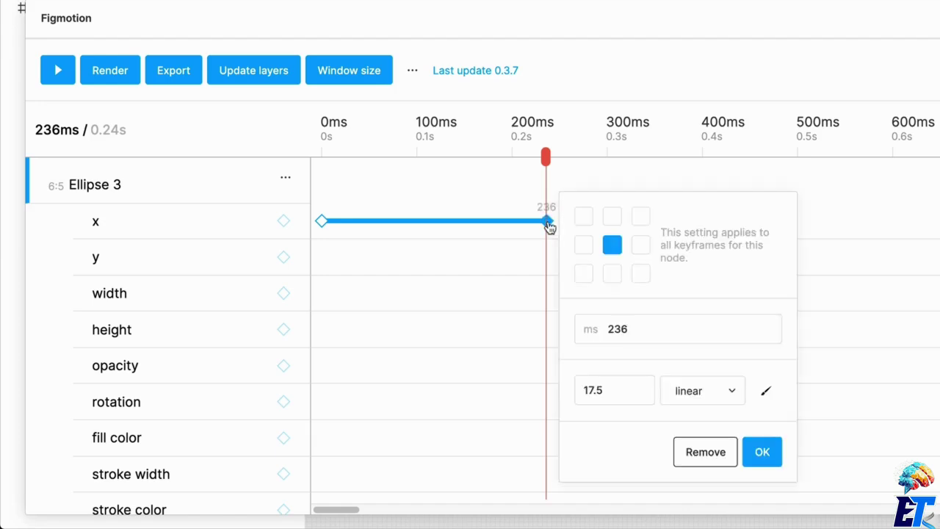
{"action": "left_click_drag", "start_coordinate": [548, 221], "coordinate": [939, 220]}
{"action": "key", "text": "Escape"}
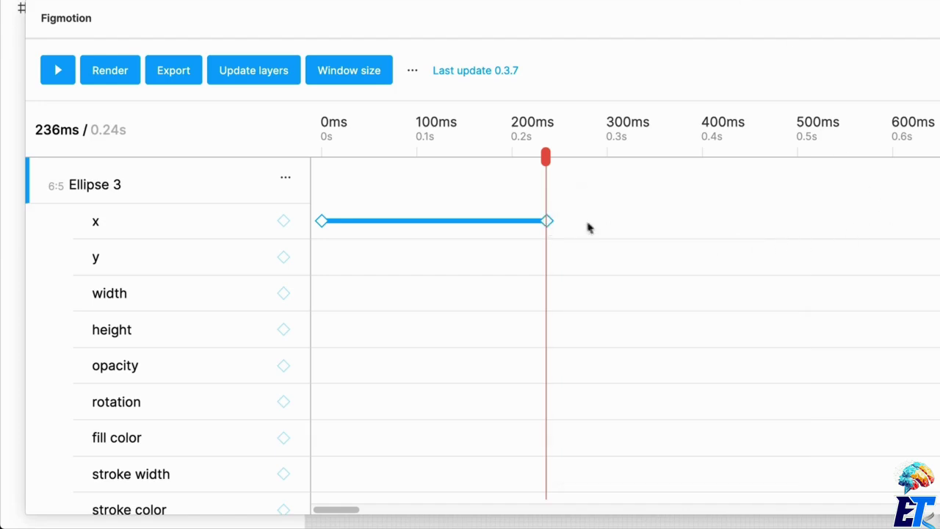
{"action": "left_click_drag", "start_coordinate": [546, 221], "coordinate": [939, 221]}
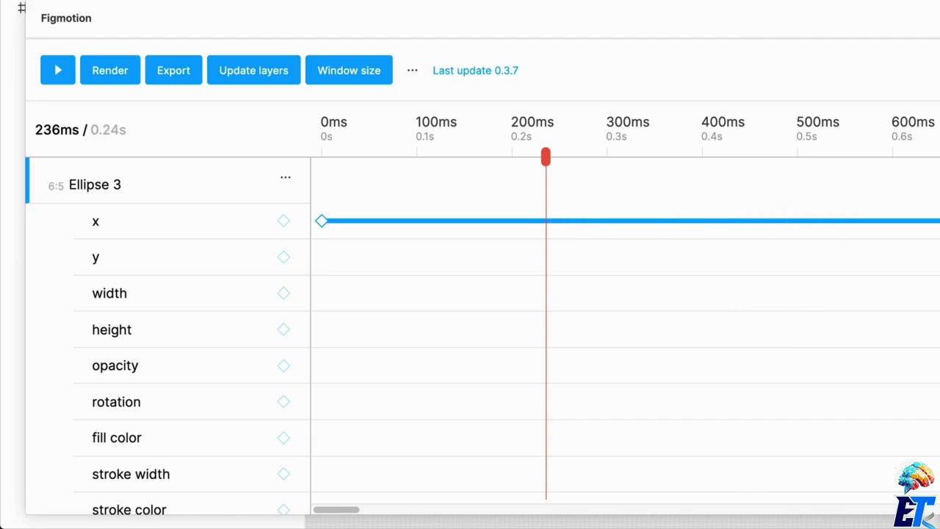
- Remove both x keyframes, at 0 ms and 845 ms
{"action": "left_click", "coordinate": [732, 221]}
{"action": "double_click", "coordinate": [543, 389]}
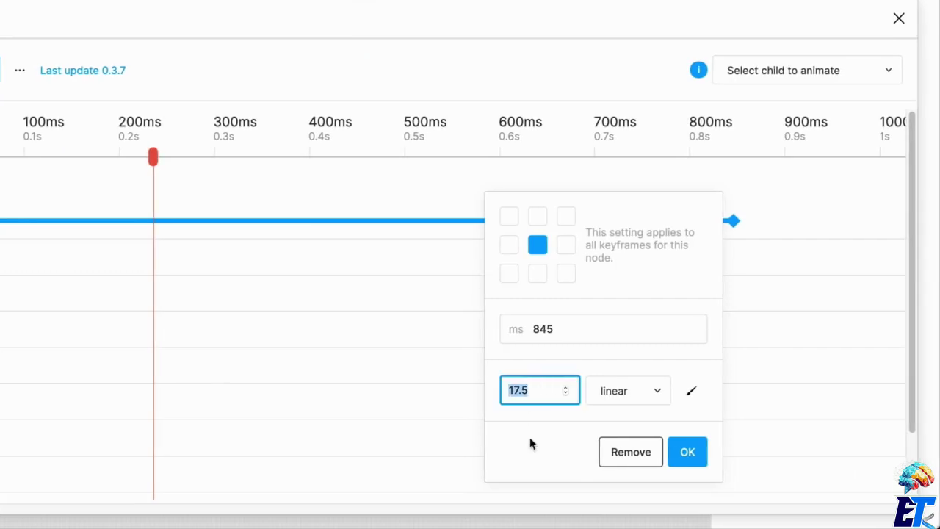
{"action": "scroll", "coordinate": [311, 290], "scroll_direction": "down", "scroll_amount": 3}
{"action": "left_click", "coordinate": [310, 289]}
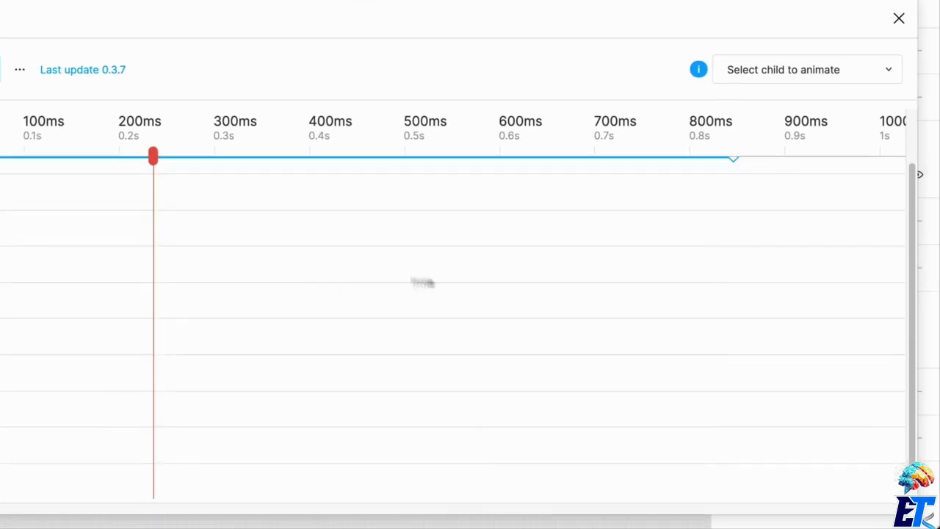
{"action": "left_click", "coordinate": [733, 221]}
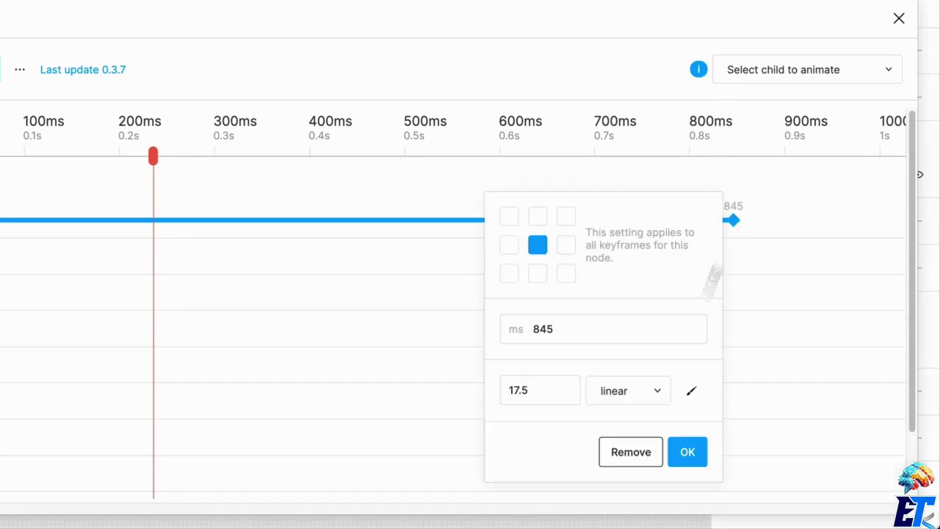
{"action": "left_click", "coordinate": [650, 449]}
{"action": "left_click", "coordinate": [323, 220]}
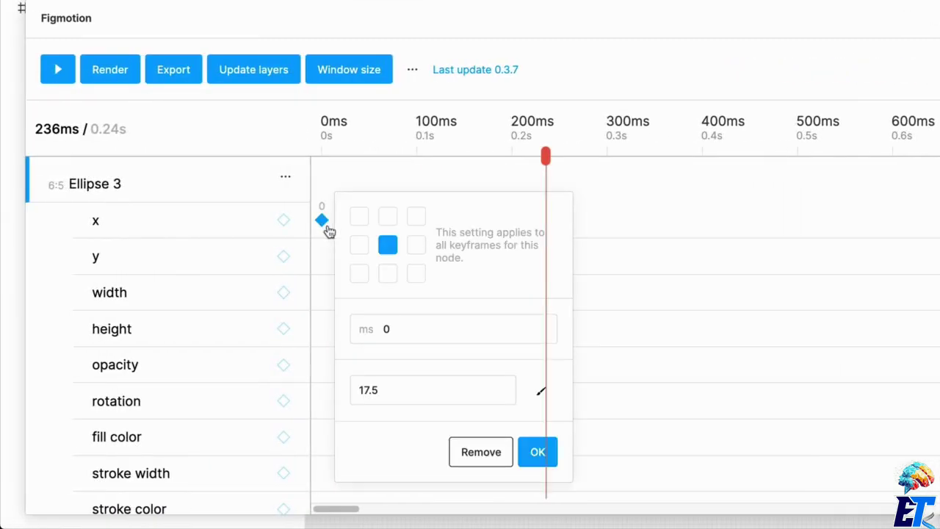
{"action": "left_click", "coordinate": [486, 454]}
- Add y keyframes from 0 ms to 806 ms, setting the end value to 20
{"action": "left_click", "coordinate": [283, 256]}
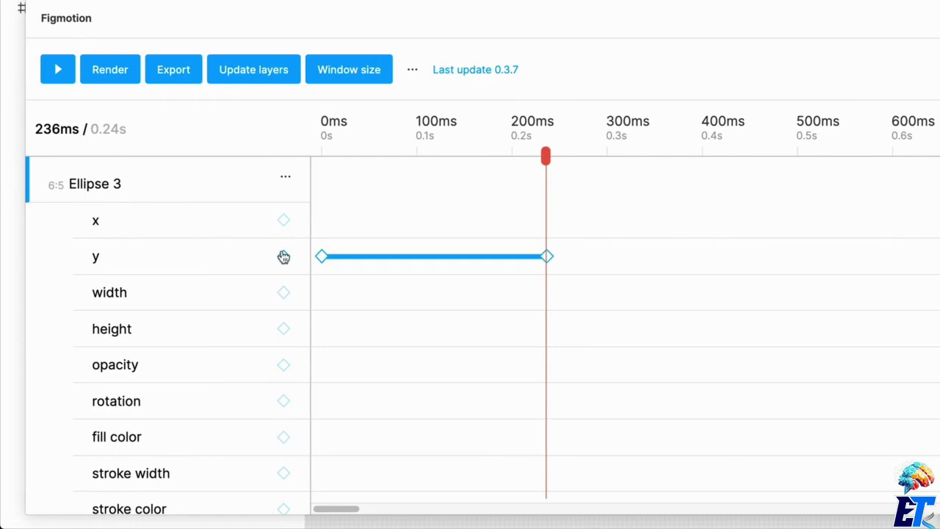
{"action": "left_click_drag", "start_coordinate": [549, 262], "coordinate": [938, 257]}
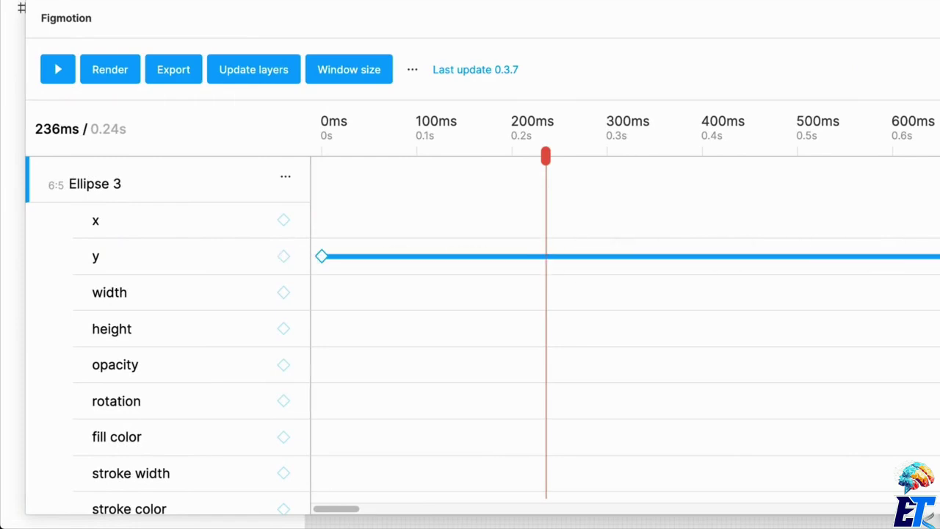
{"action": "left_click", "coordinate": [769, 336]}
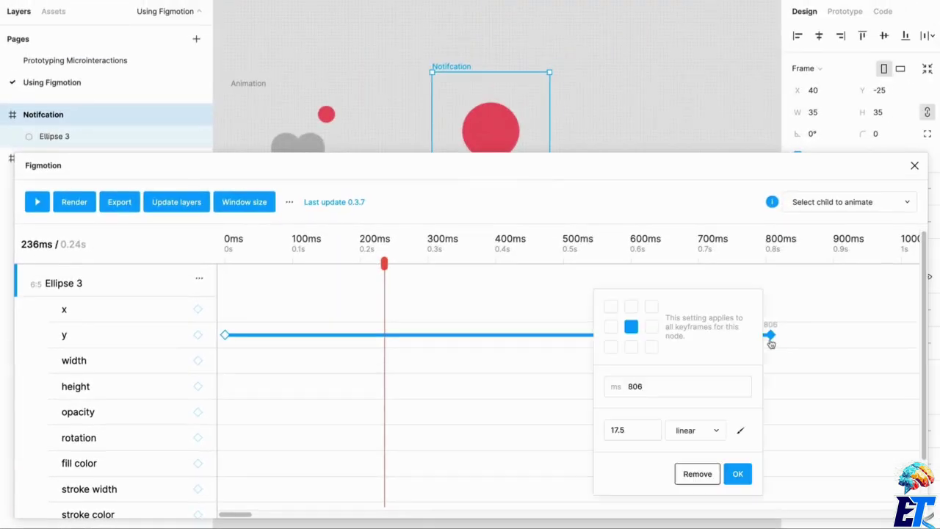
{"action": "left_click", "coordinate": [627, 428]}
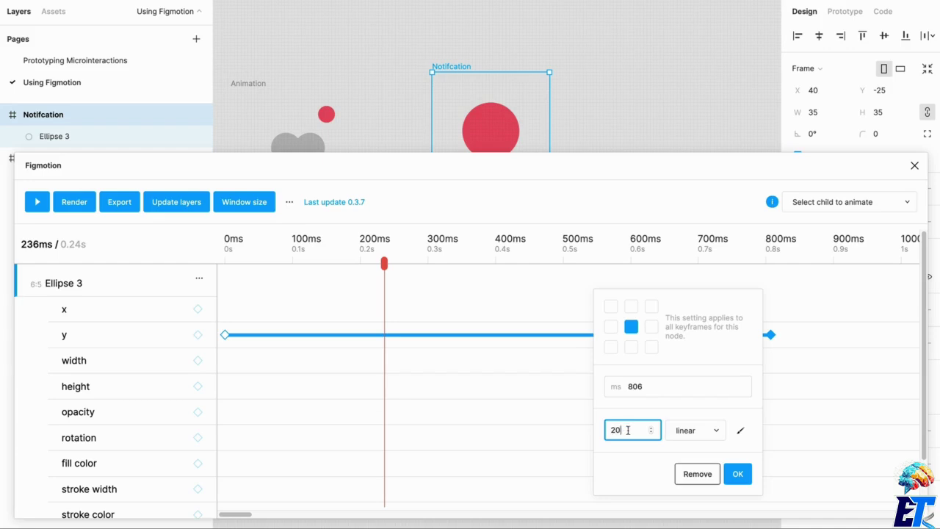
{"action": "type", "text": "20"}
{"action": "left_click", "coordinate": [737, 473]}
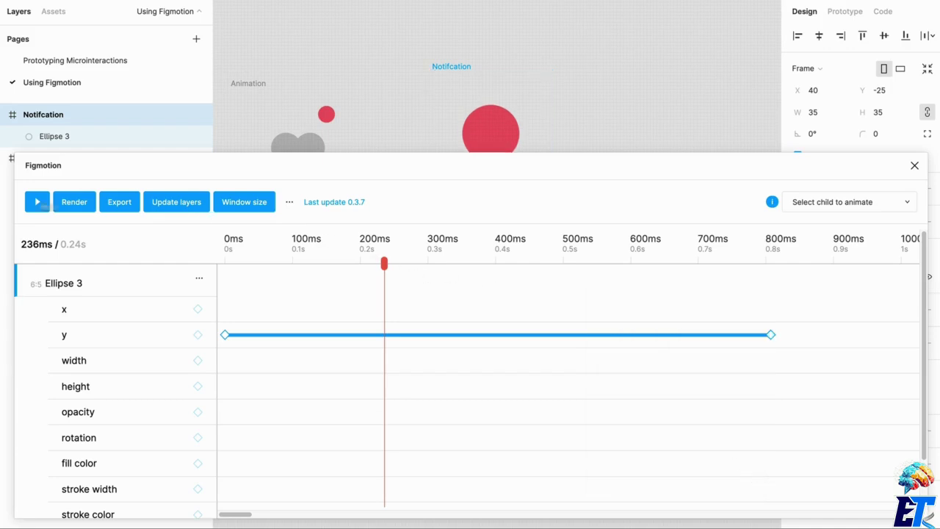
- Play and scrub the y animation to check the bubble's motion
{"action": "left_click", "coordinate": [37, 202]}
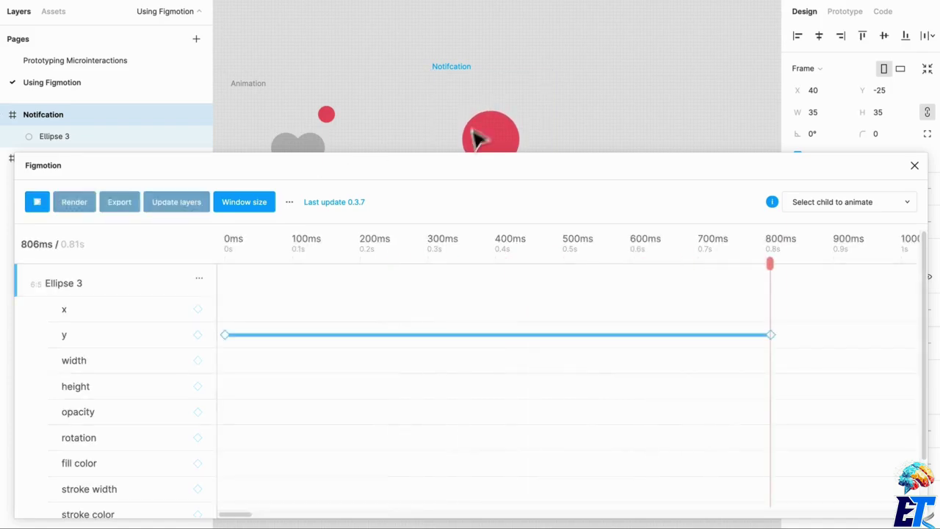
{"action": "scroll", "coordinate": [477, 140], "scroll_direction": "down", "scroll_amount": 2}
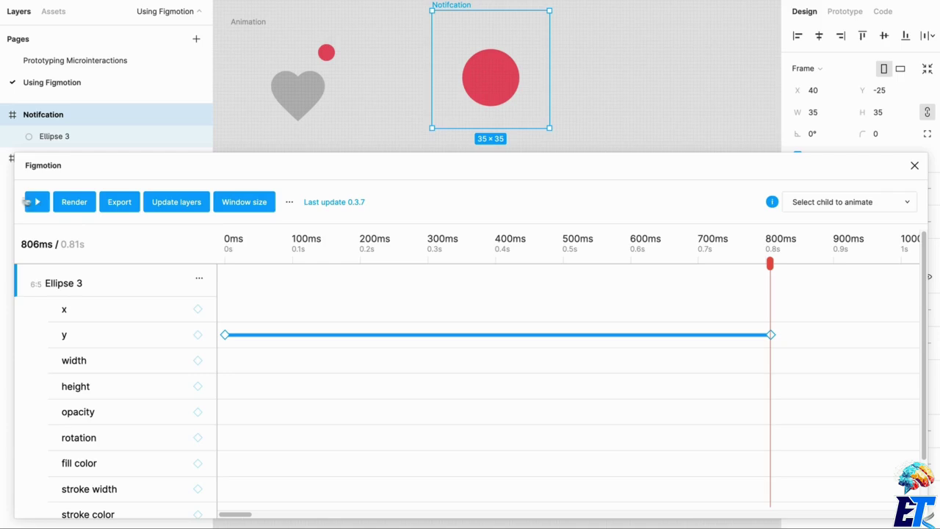
{"action": "left_click", "coordinate": [28, 201]}
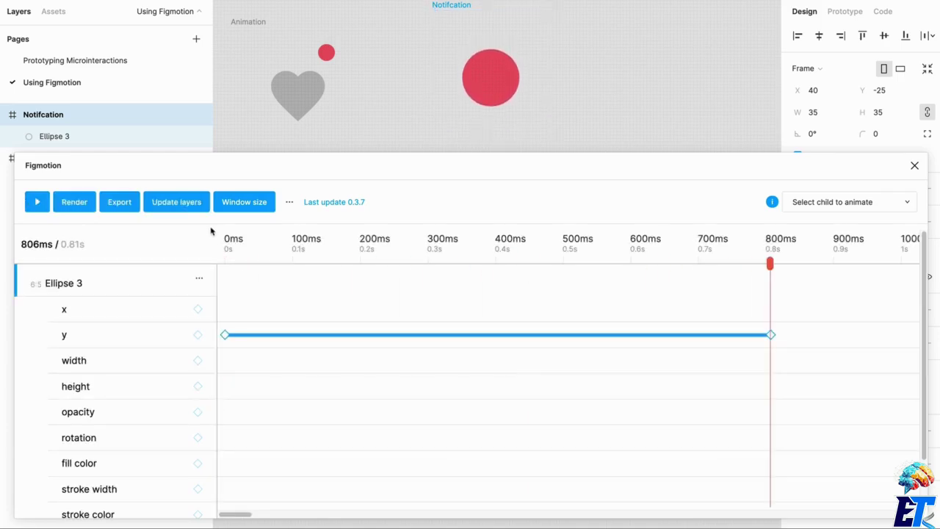
{"action": "left_click_drag", "start_coordinate": [769, 267], "coordinate": [737, 315]}
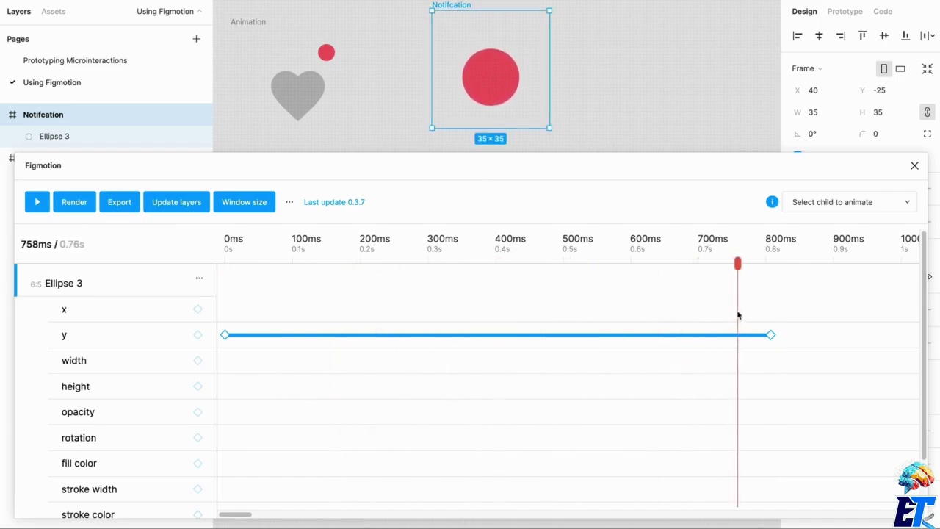
- Delete both y keyframes, reset the playhead to 0 ms, and lower the red circle to Y 18
{"action": "left_click", "coordinate": [771, 335]}
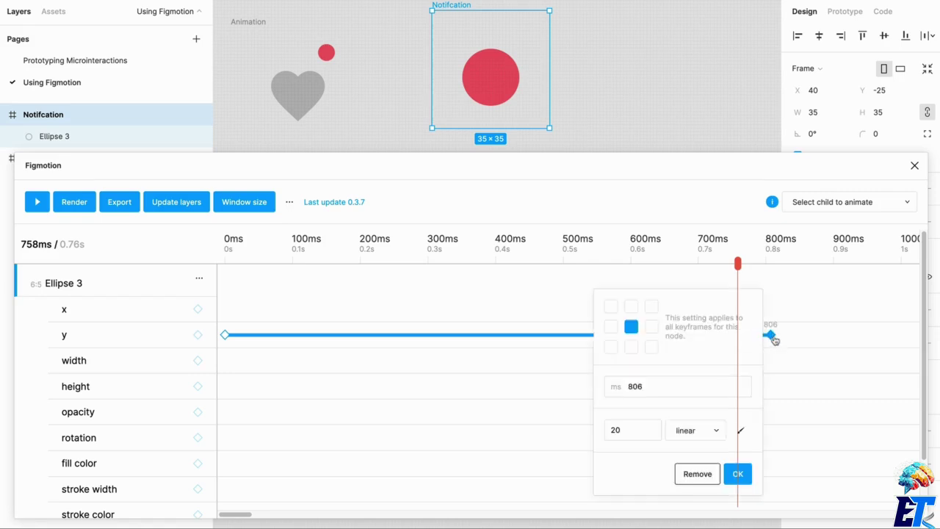
{"action": "left_click", "coordinate": [698, 473]}
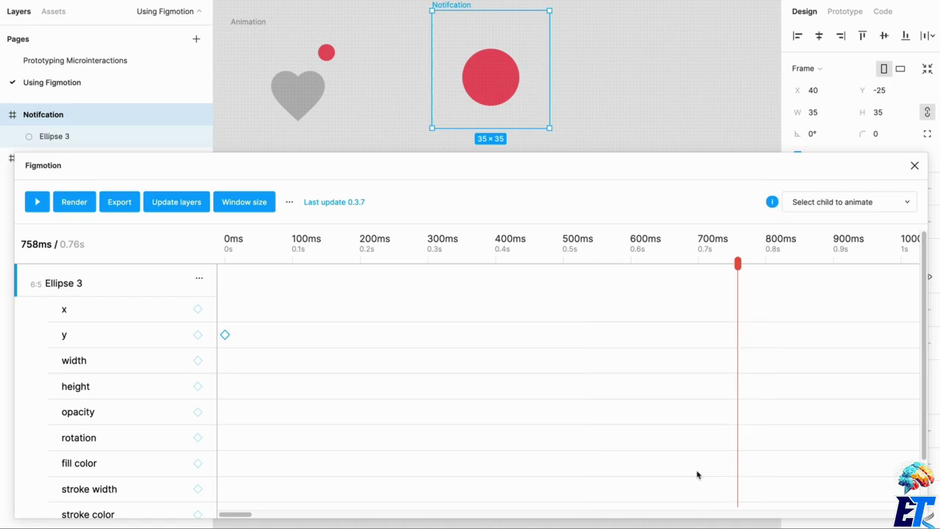
{"action": "left_click", "coordinate": [226, 336]}
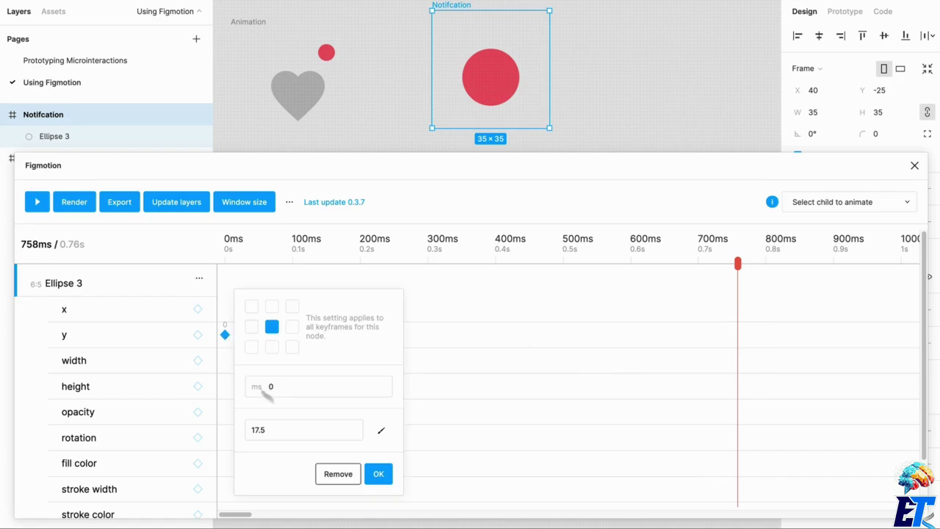
{"action": "left_click", "coordinate": [339, 474]}
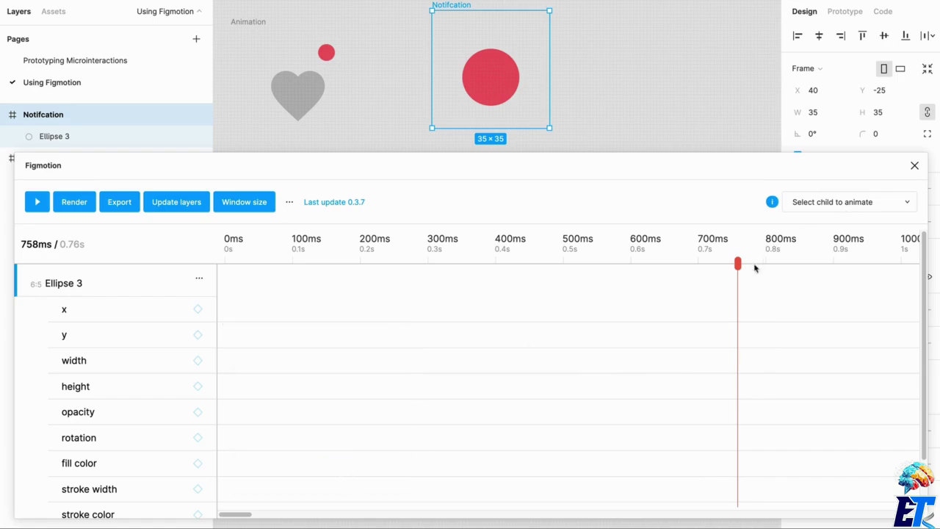
{"action": "left_click_drag", "start_coordinate": [737, 264], "coordinate": [225, 263]}
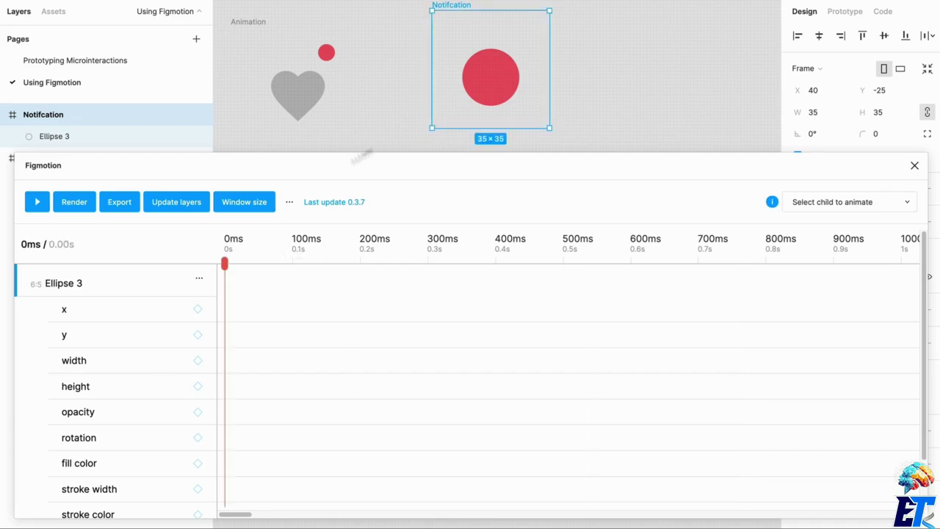
{"action": "left_click_drag", "start_coordinate": [500, 105], "coordinate": [509, 121]}
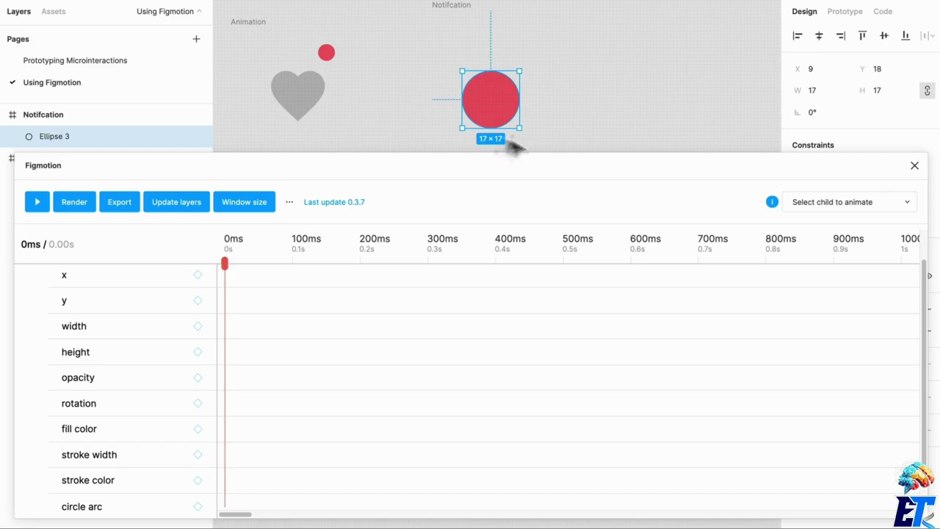
{"action": "left_click", "coordinate": [466, 31]}
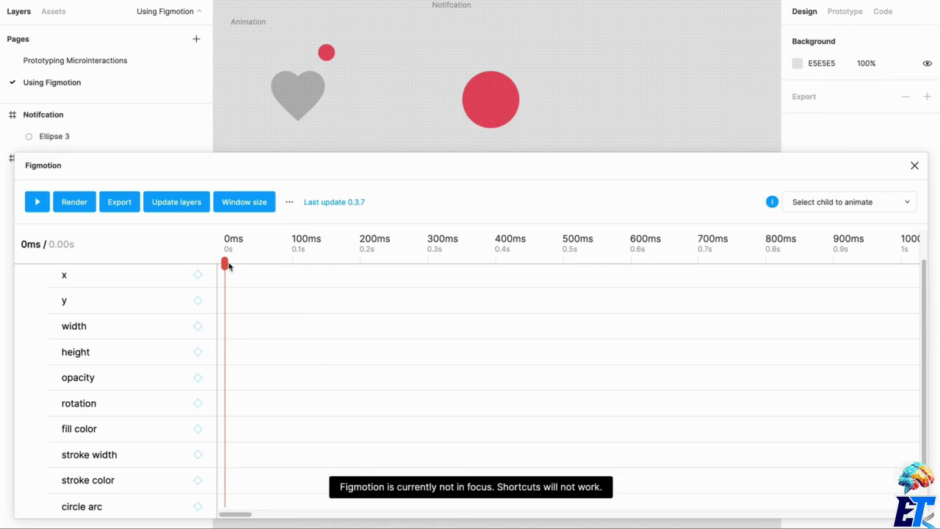
- Add y keyframes for Ellipse 3 at 0 ms and 200 ms
{"action": "left_click", "coordinate": [198, 301]}
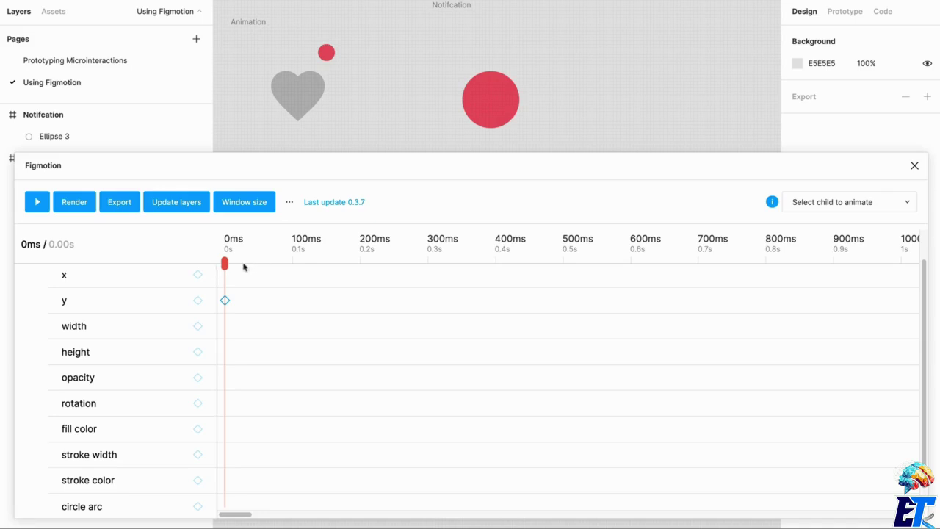
{"action": "left_click", "coordinate": [357, 262]}
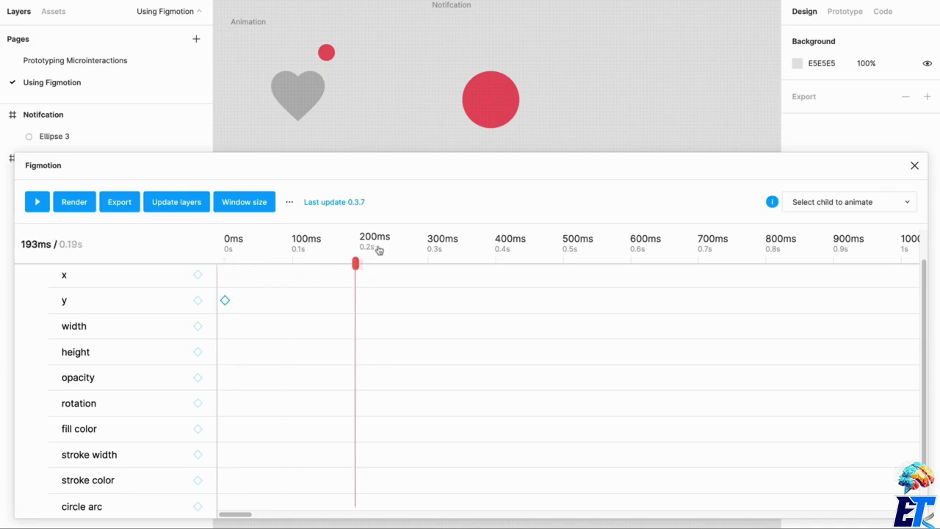
{"action": "left_click", "coordinate": [377, 249]}
{"action": "left_click", "coordinate": [424, 243]}
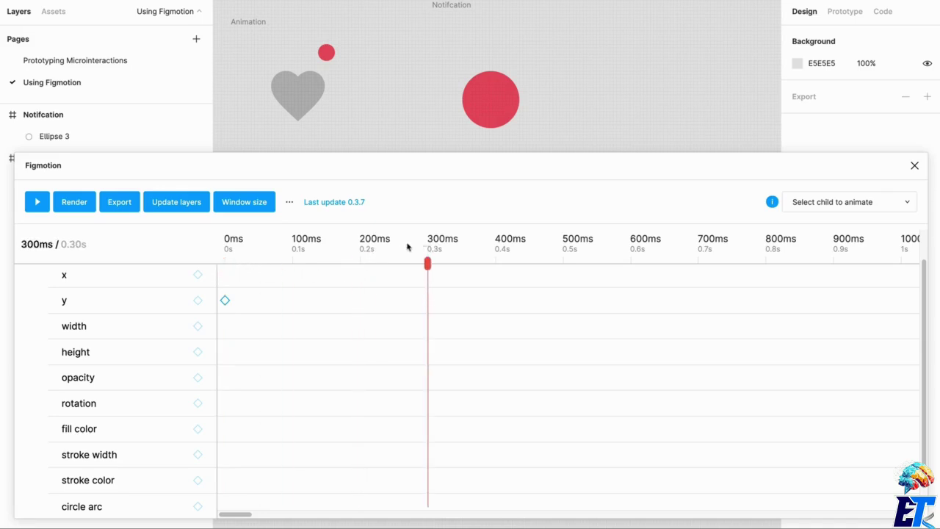
{"action": "left_click", "coordinate": [509, 245]}
{"action": "left_click", "coordinate": [367, 246]}
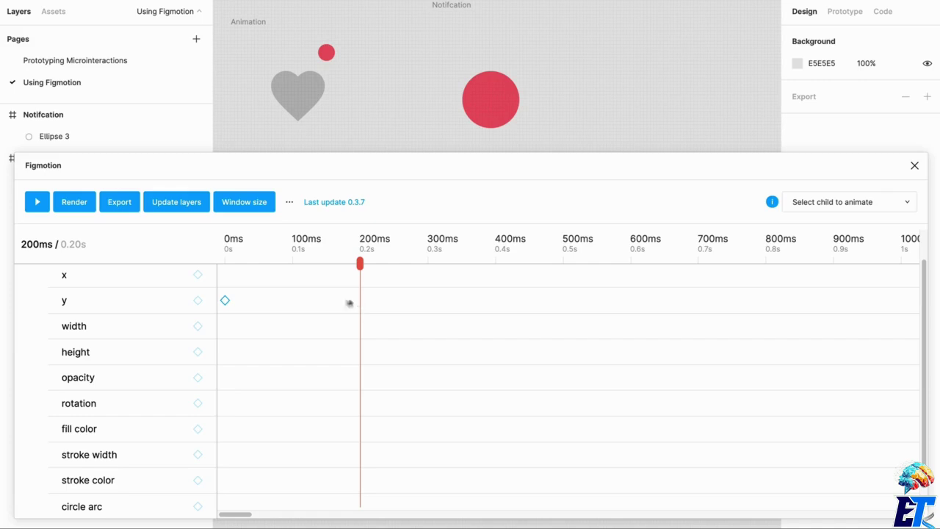
{"action": "left_click", "coordinate": [198, 300]}
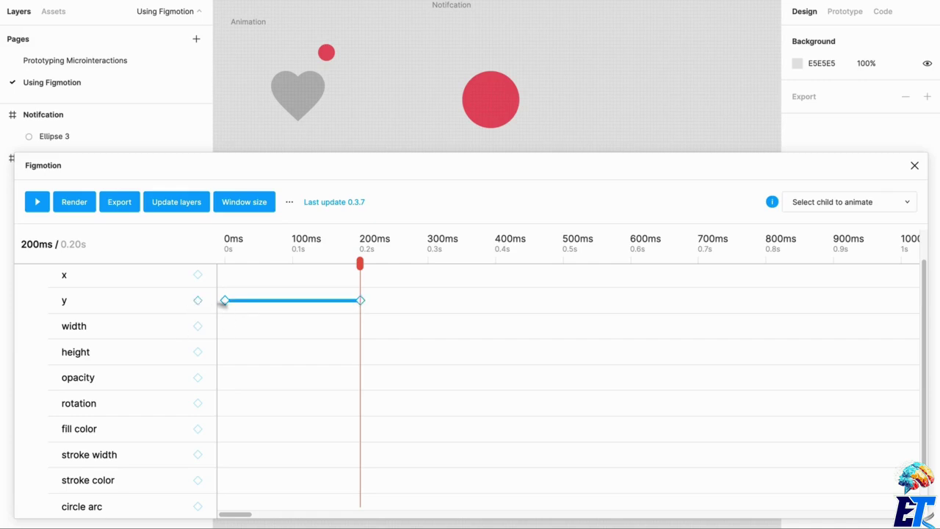
- Set the 200 ms y keyframe's value to 20
{"action": "left_click", "coordinate": [223, 300]}
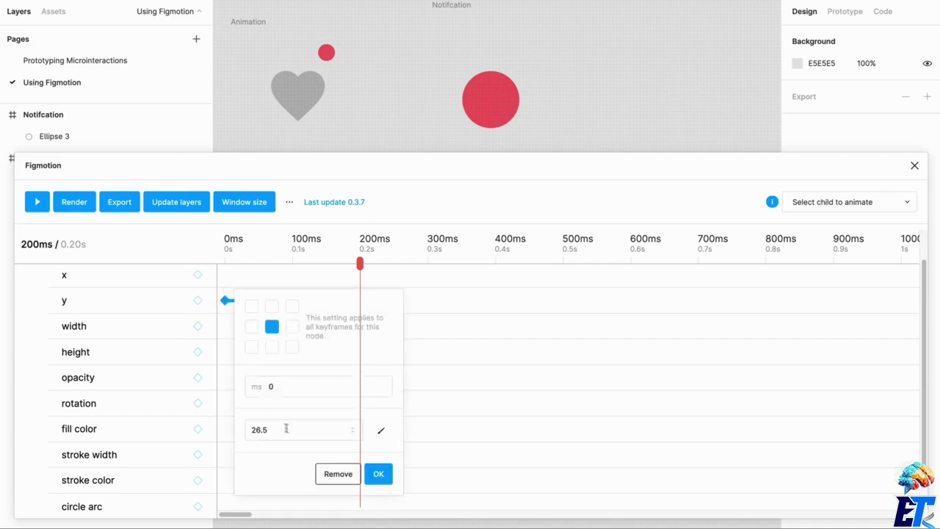
{"action": "left_click", "coordinate": [378, 473]}
{"action": "left_click", "coordinate": [360, 300]}
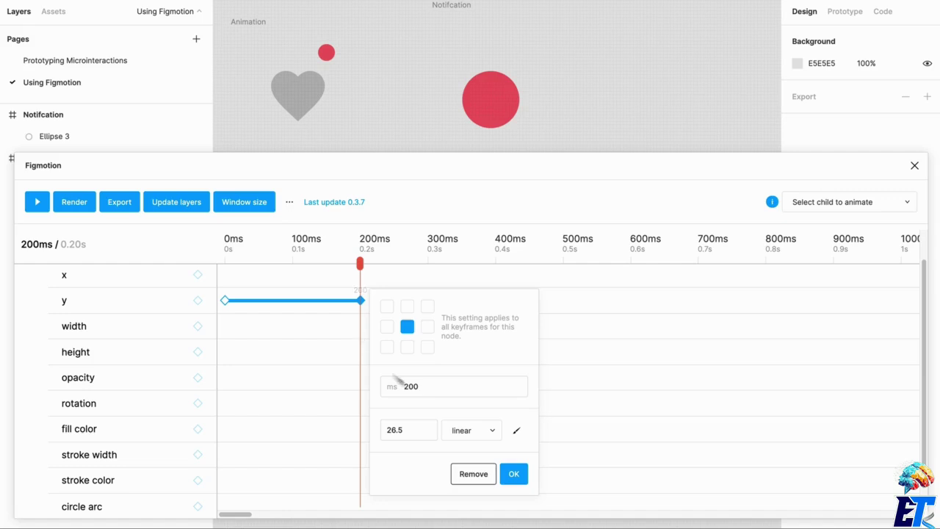
{"action": "left_click", "coordinate": [401, 430]}
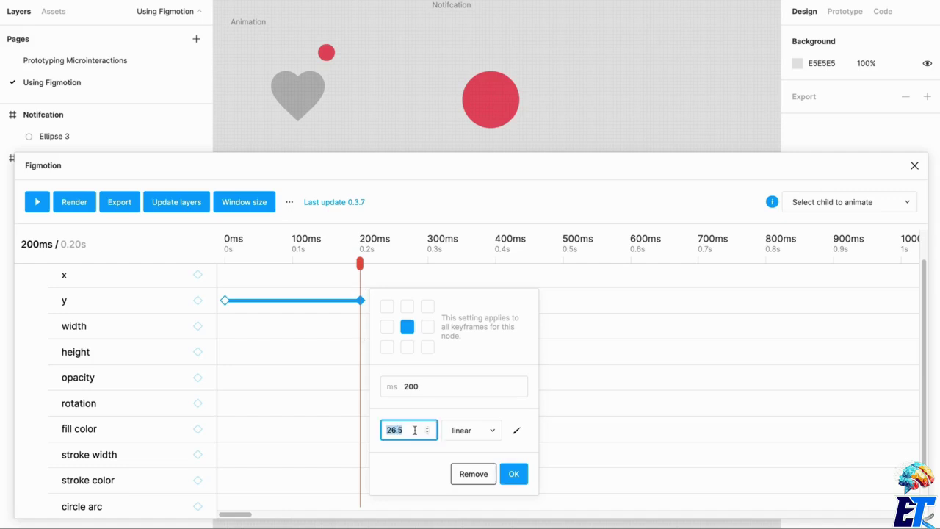
{"action": "type", "text": "20"}
- Give the 200 ms keyframe a custom easing curve of 0.42, 0.00, 0.08, 0.96
{"action": "left_click", "coordinate": [480, 439]}
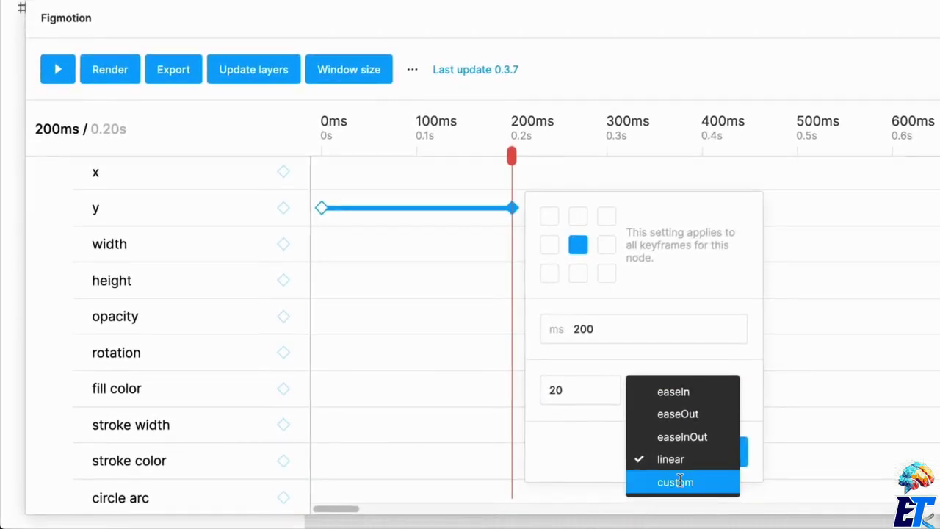
{"action": "left_click", "coordinate": [679, 481]}
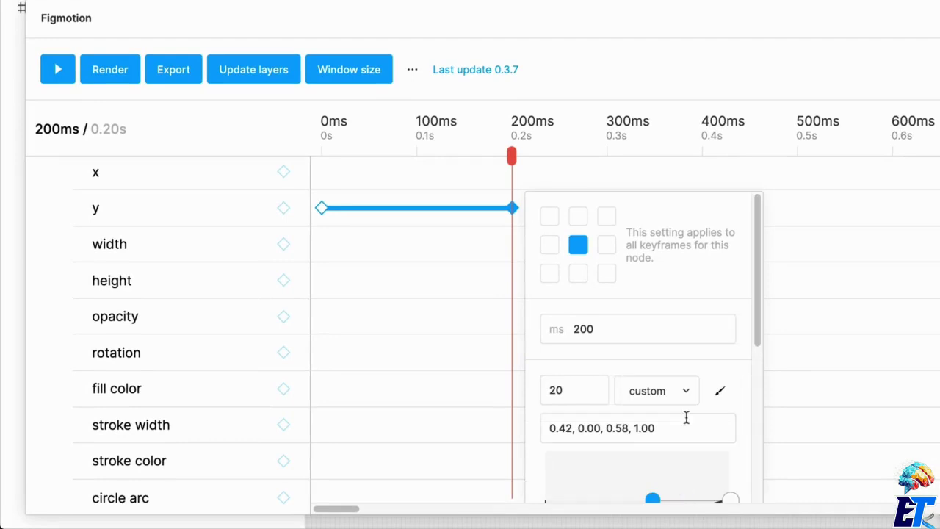
{"action": "scroll", "coordinate": [686, 417], "scroll_direction": "down", "scroll_amount": 5}
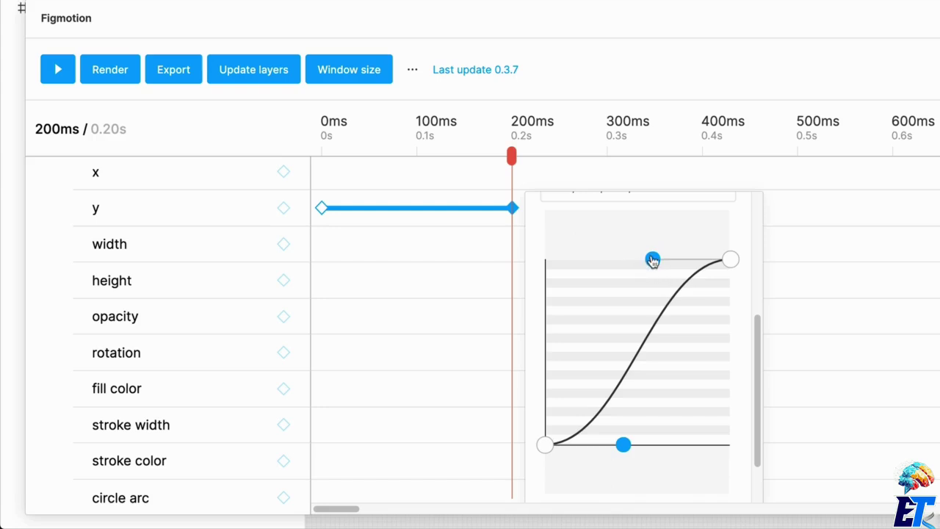
{"action": "left_click_drag", "start_coordinate": [652, 260], "coordinate": [570, 262]}
{"action": "scroll", "coordinate": [685, 315], "scroll_direction": "up", "scroll_amount": 3}
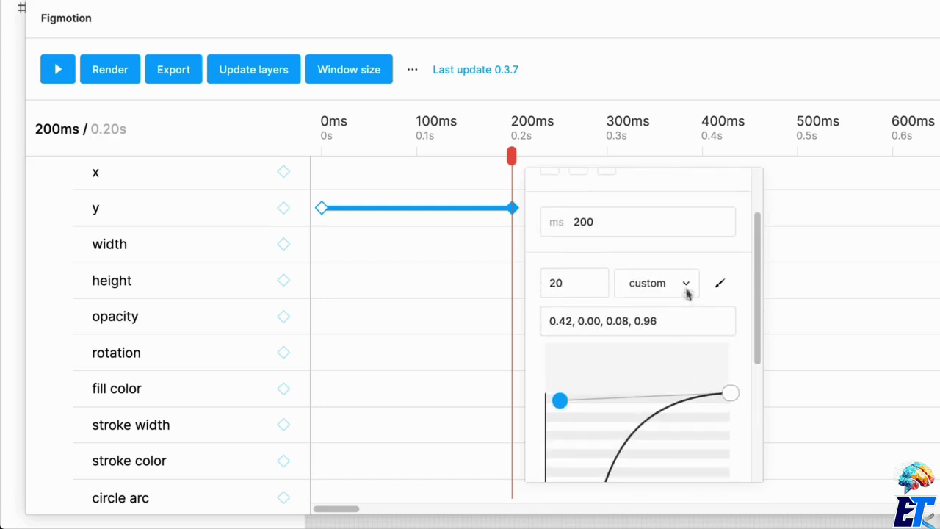
{"action": "left_click", "coordinate": [685, 285]}
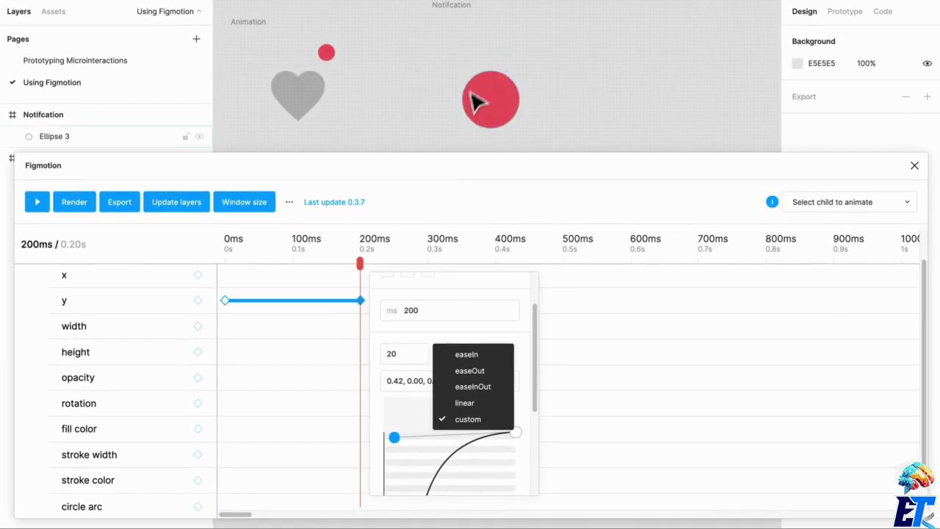
- Confirm easeOut easing on the keyframe and preview the bubble animation
{"action": "left_click", "coordinate": [481, 369]}
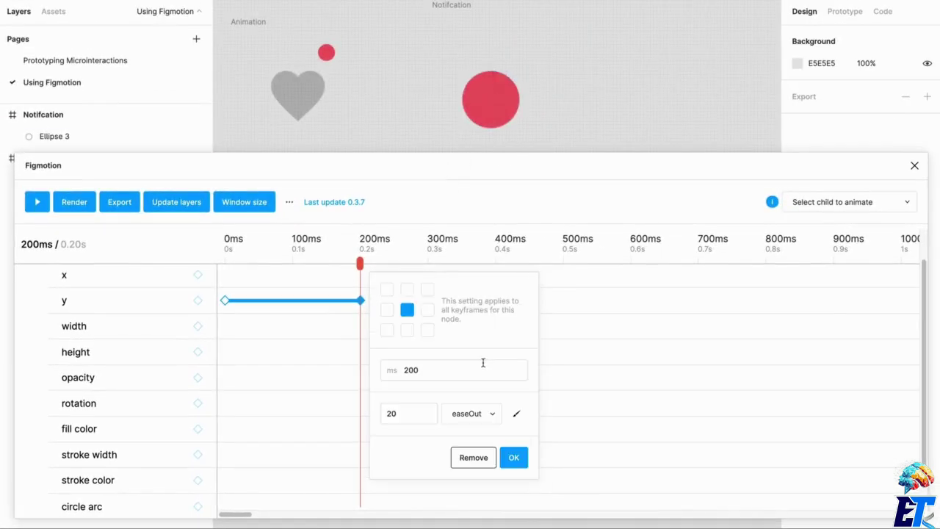
{"action": "left_click", "coordinate": [479, 414]}
{"action": "left_click", "coordinate": [539, 454]}
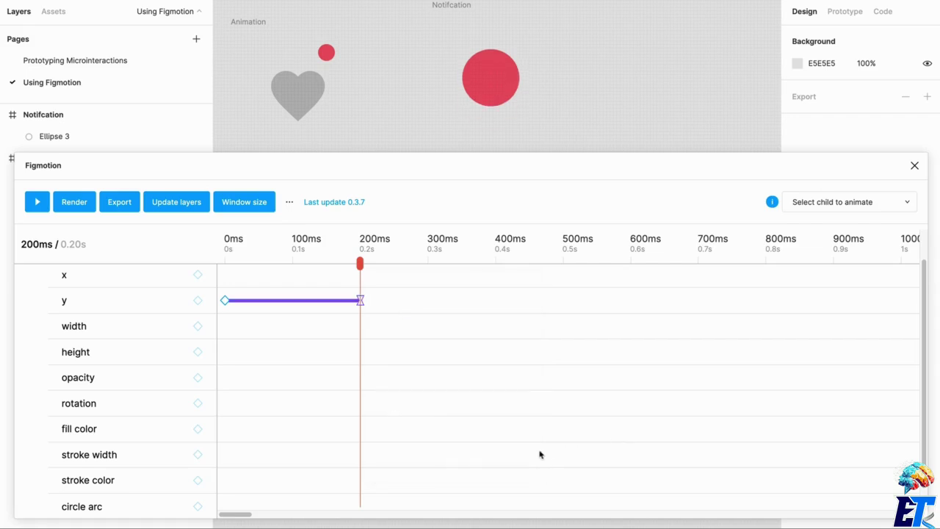
{"action": "left_click", "coordinate": [45, 206]}
- Stretch the y animation's end keyframe to about 600ms and replay the preview
{"action": "left_click_drag", "start_coordinate": [360, 301], "coordinate": [631, 303]}
{"action": "left_click", "coordinate": [28, 204]}
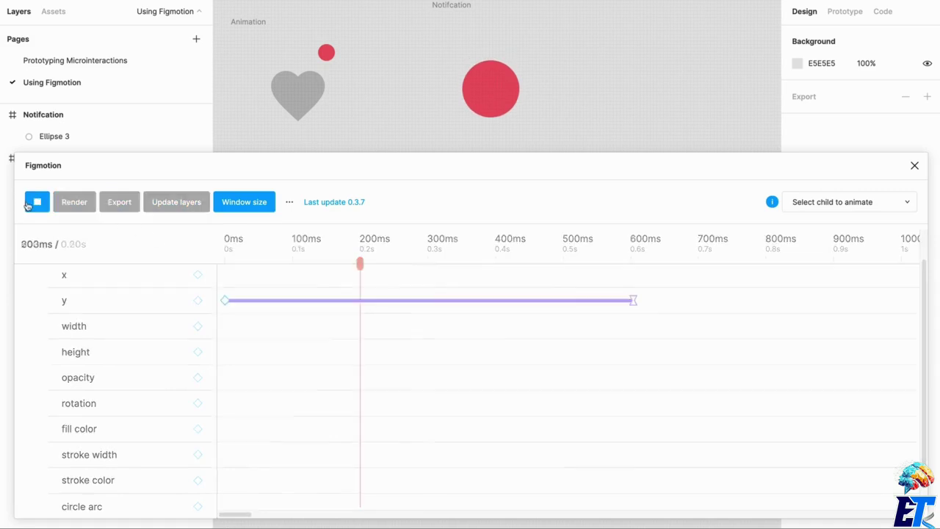
{"action": "left_click", "coordinate": [28, 206]}
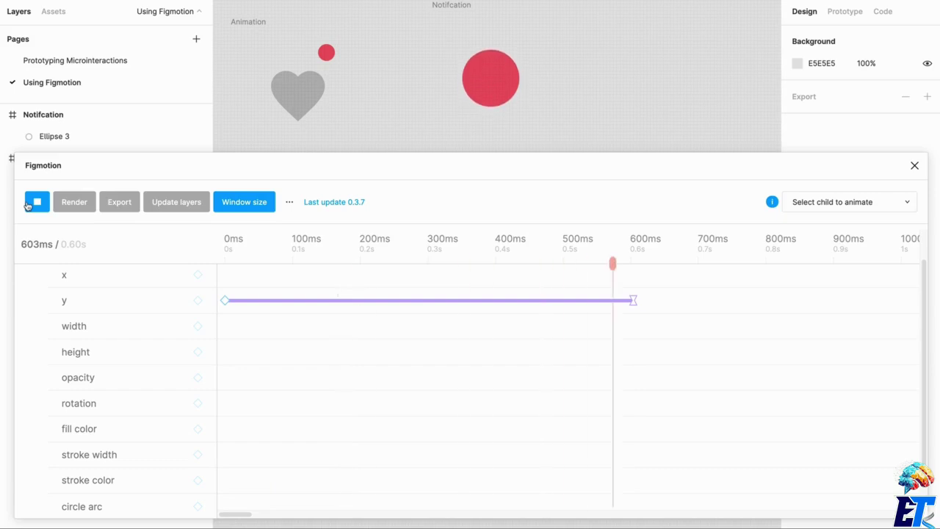
{"action": "left_click", "coordinate": [28, 206]}
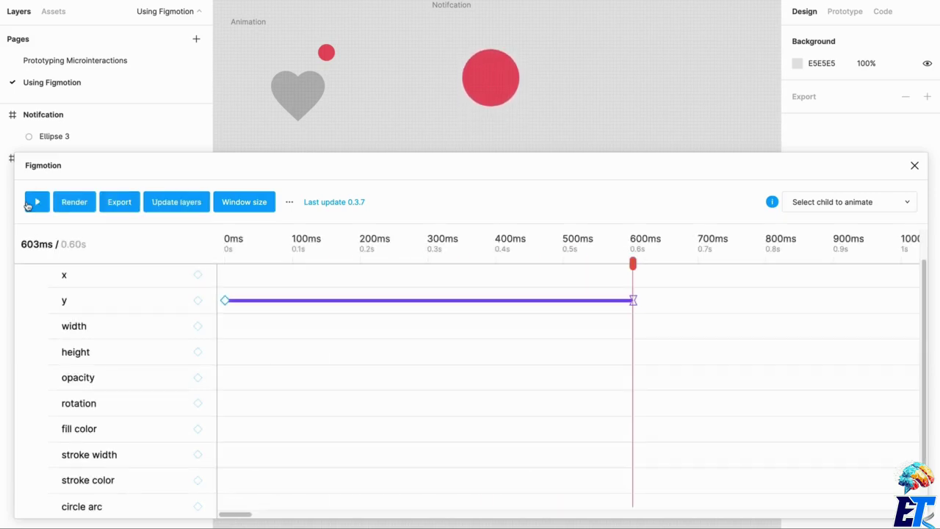
{"action": "left_click", "coordinate": [28, 206]}
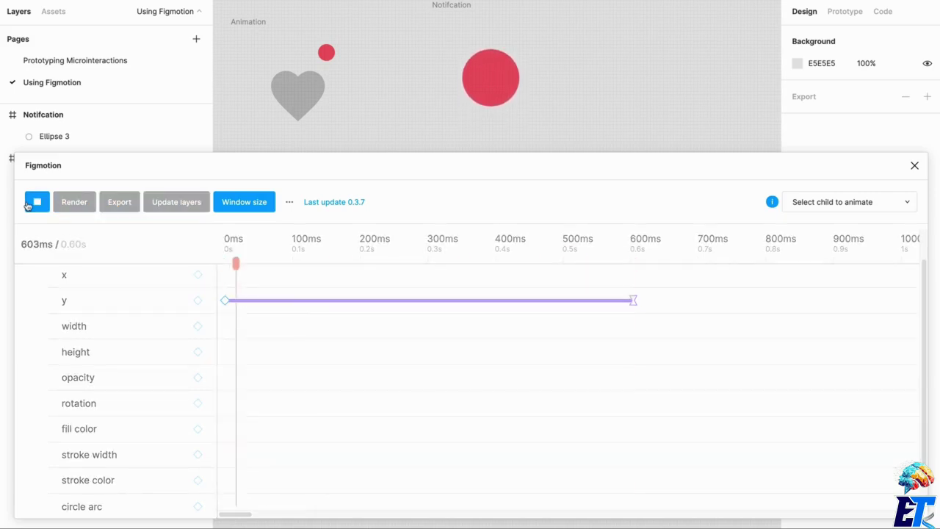
- Give the 603ms y end keyframe easeIn easing and replay the bubble animation
{"action": "left_click", "coordinate": [633, 301]}
{"action": "left_click", "coordinate": [749, 433]}
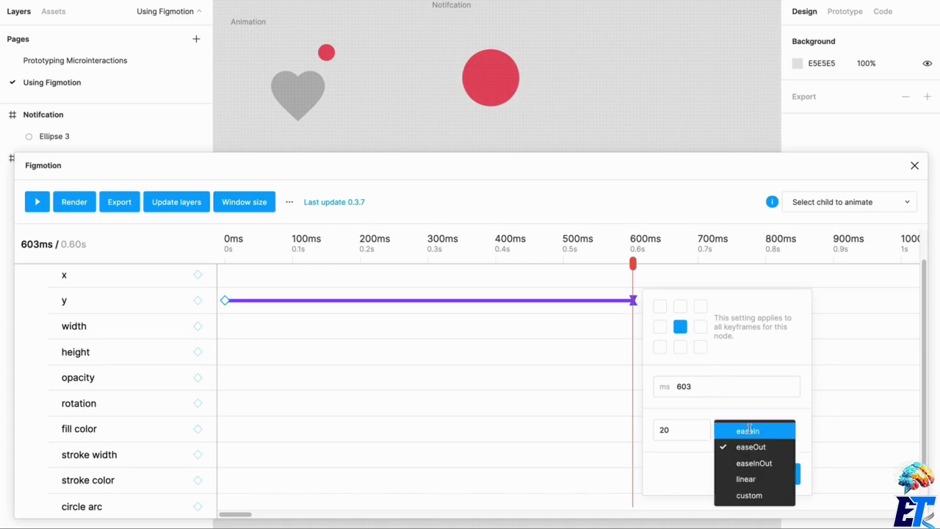
{"action": "left_click", "coordinate": [748, 430]}
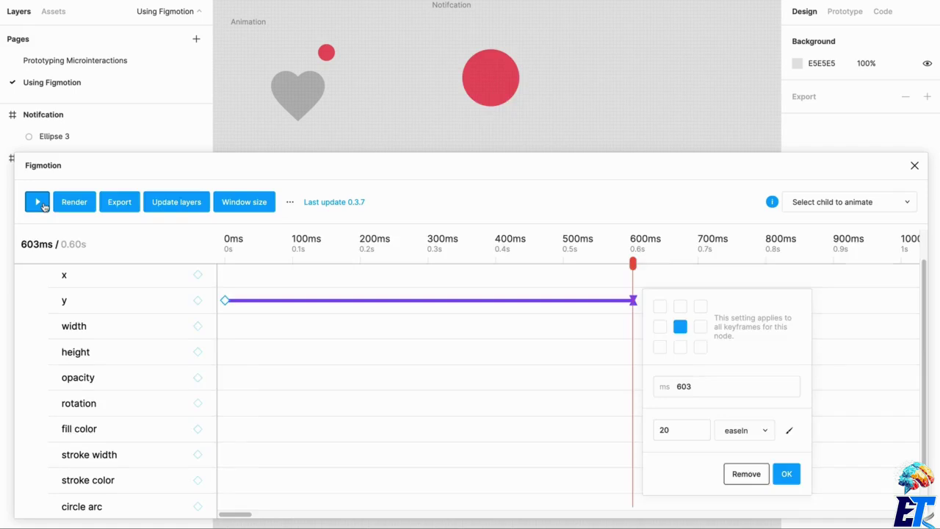
{"action": "left_click", "coordinate": [42, 205]}
{"action": "left_click", "coordinate": [43, 205]}
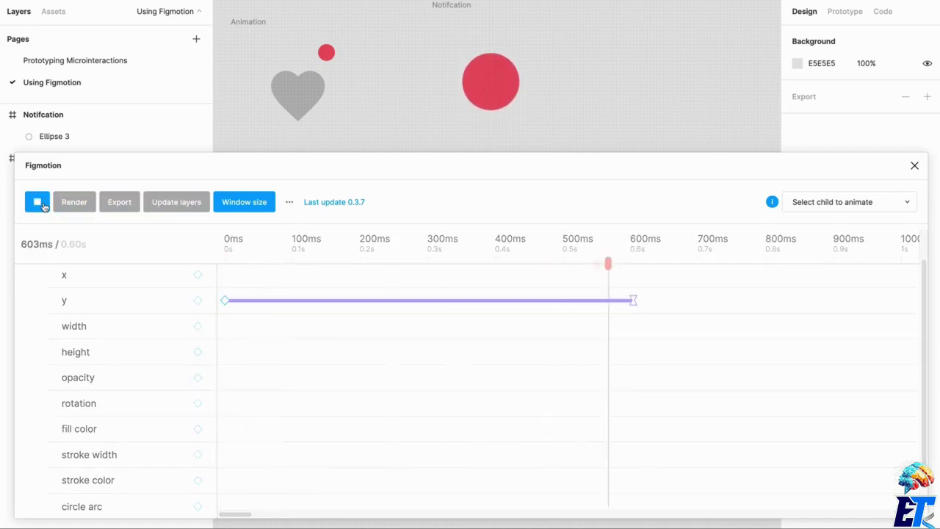
{"action": "left_click", "coordinate": [42, 205]}
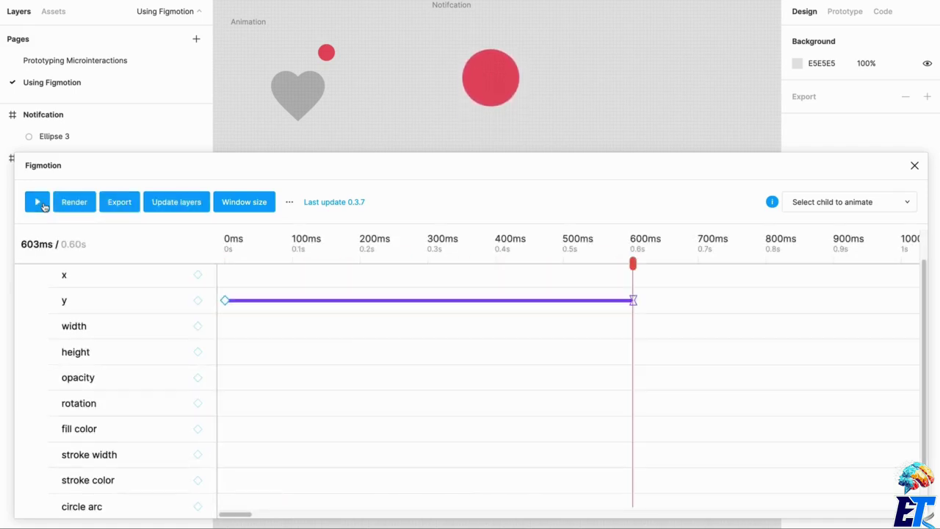
{"action": "left_click", "coordinate": [43, 205]}
{"action": "left_click", "coordinate": [42, 205]}
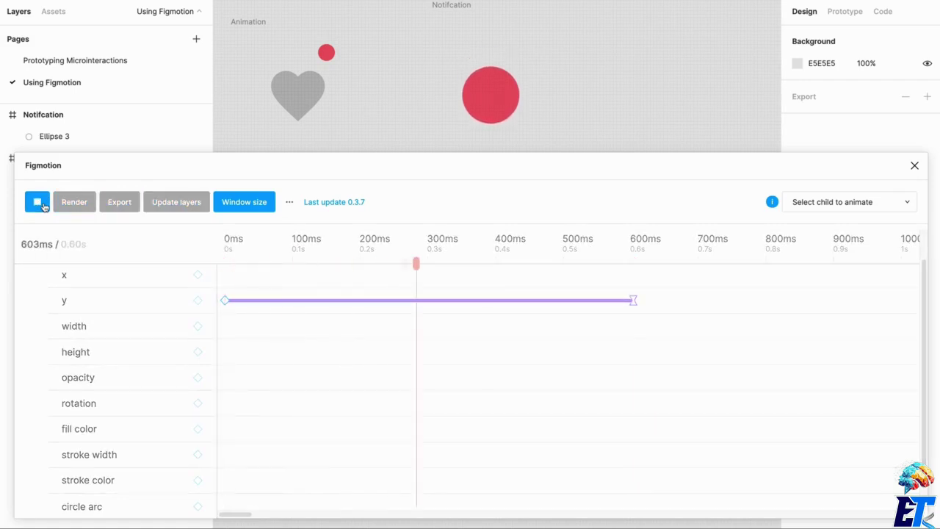
{"action": "left_click", "coordinate": [43, 205]}
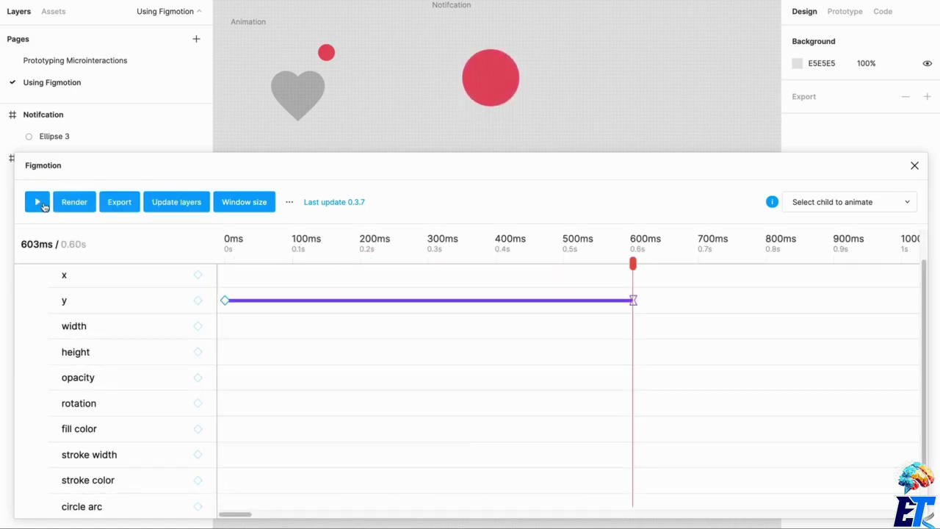
{"action": "left_click", "coordinate": [633, 303]}
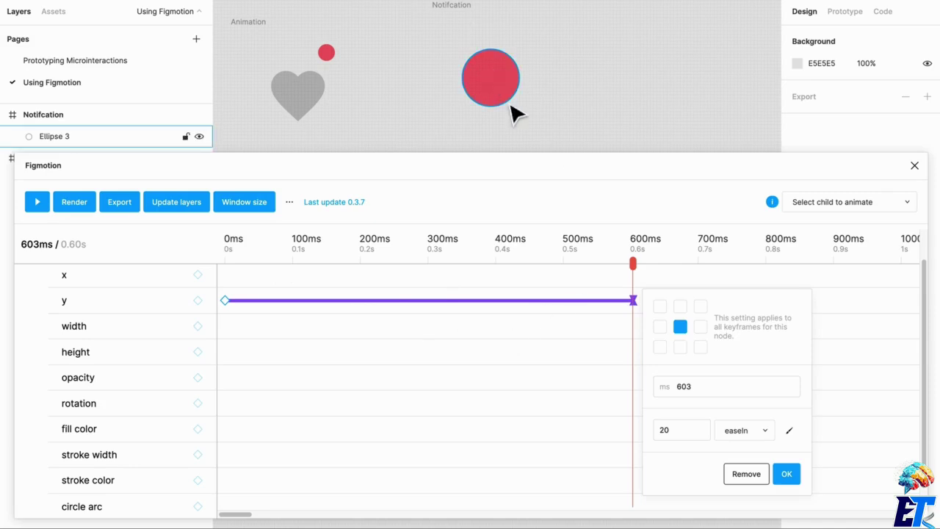
- Switch the end keyframe to easeInOut easing and move it to about 1008ms
{"action": "left_click", "coordinate": [745, 435]}
{"action": "left_click", "coordinate": [773, 469]}
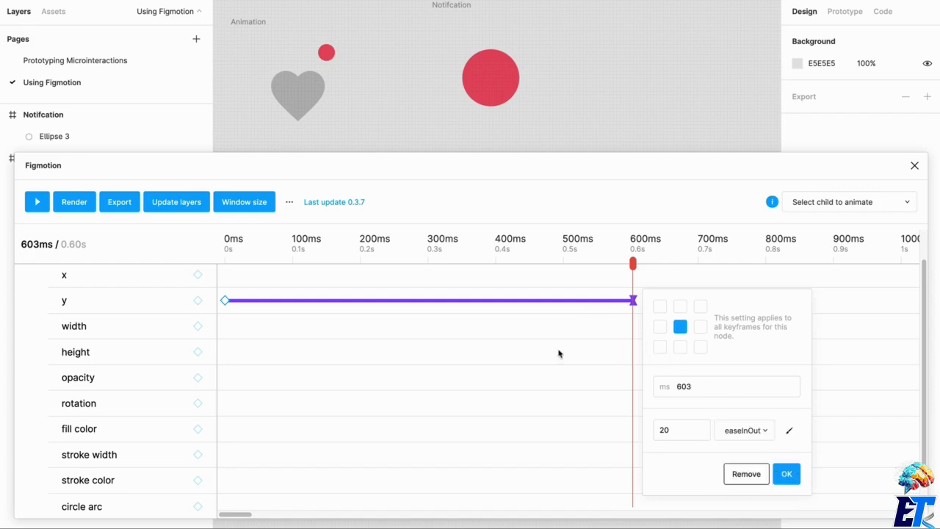
{"action": "left_click", "coordinate": [615, 316]}
{"action": "left_click_drag", "start_coordinate": [634, 302], "coordinate": [906, 301]}
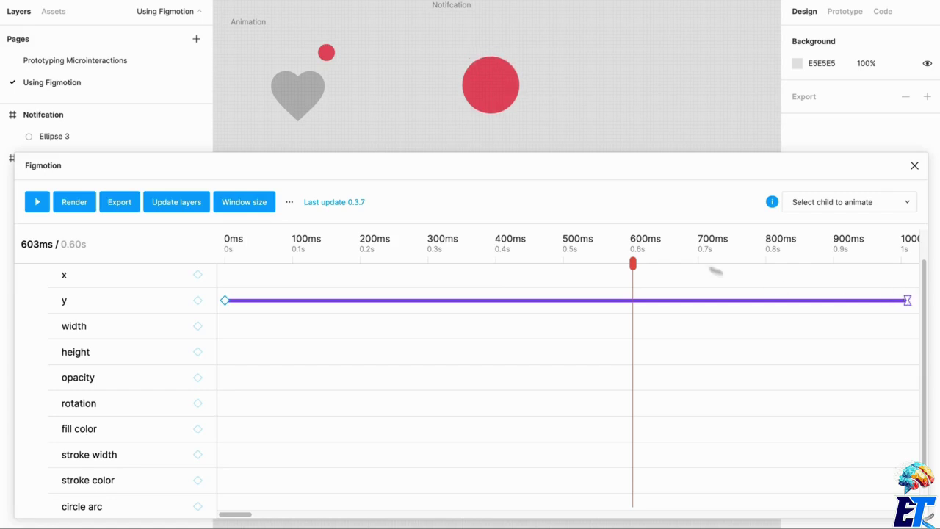
- Change the 1008ms end keyframe's y value to 15, then to 10
{"action": "left_click", "coordinate": [907, 301]}
{"action": "double_click", "coordinate": [768, 430]}
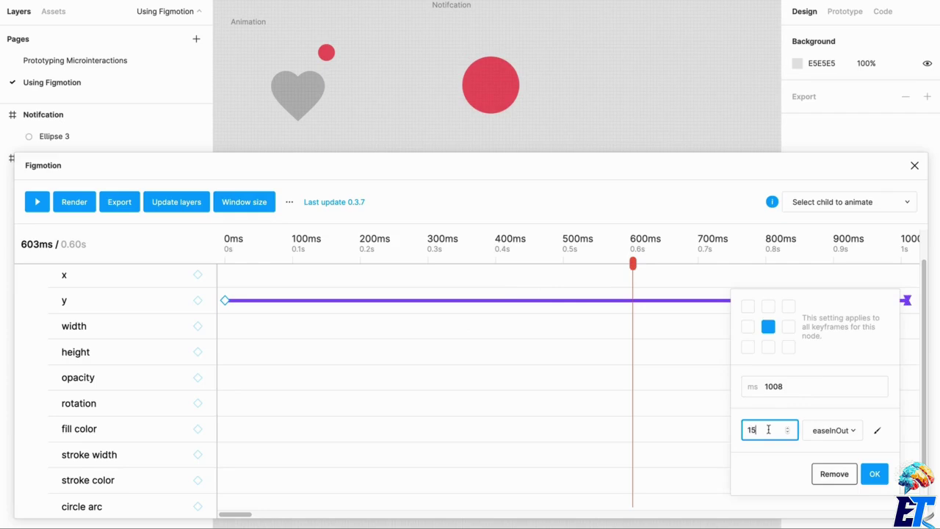
{"action": "left_click", "coordinate": [875, 476]}
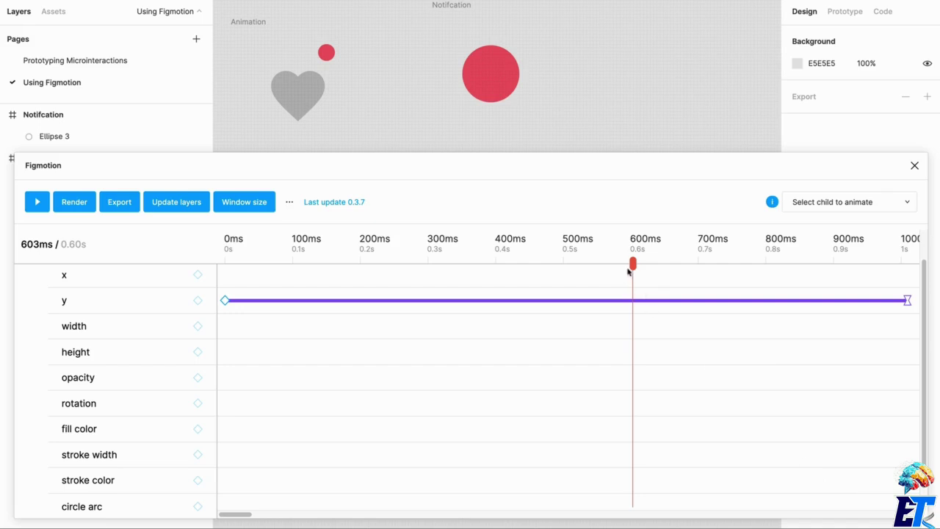
{"action": "left_click_drag", "start_coordinate": [632, 264], "coordinate": [917, 266]}
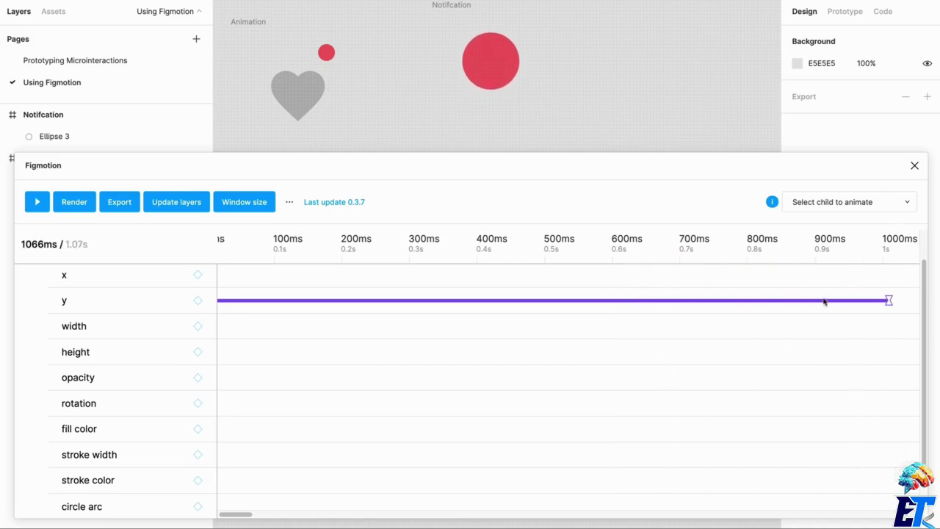
{"action": "left_click", "coordinate": [890, 301]}
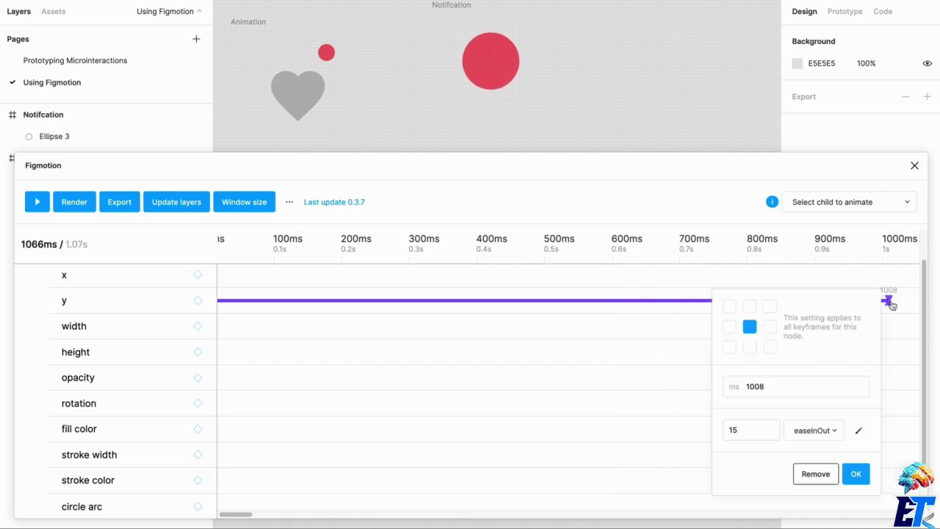
{"action": "double_click", "coordinate": [755, 433]}
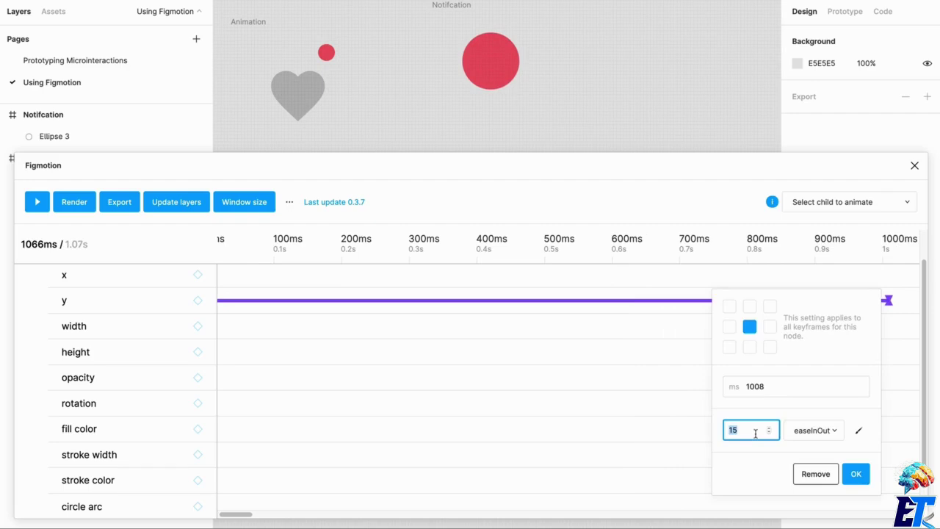
{"action": "key", "text": "Return"}
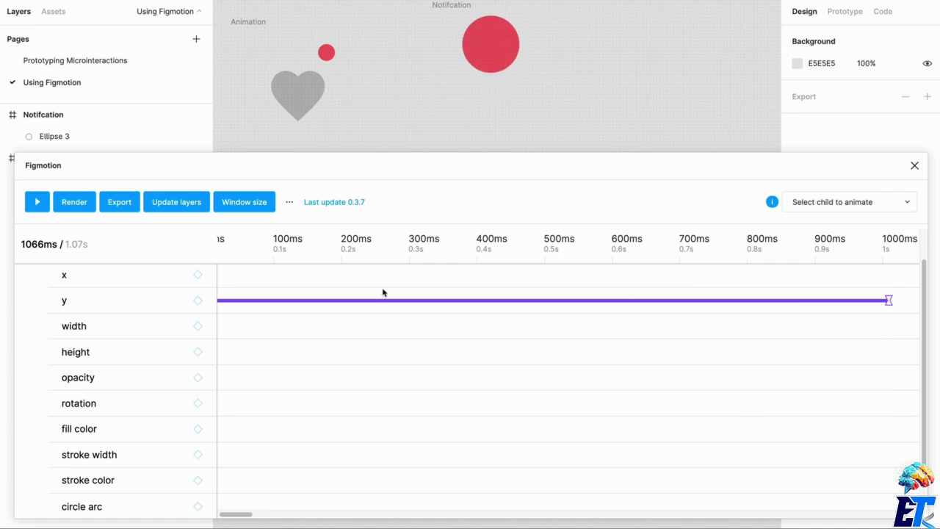
{"action": "left_click", "coordinate": [33, 200]}
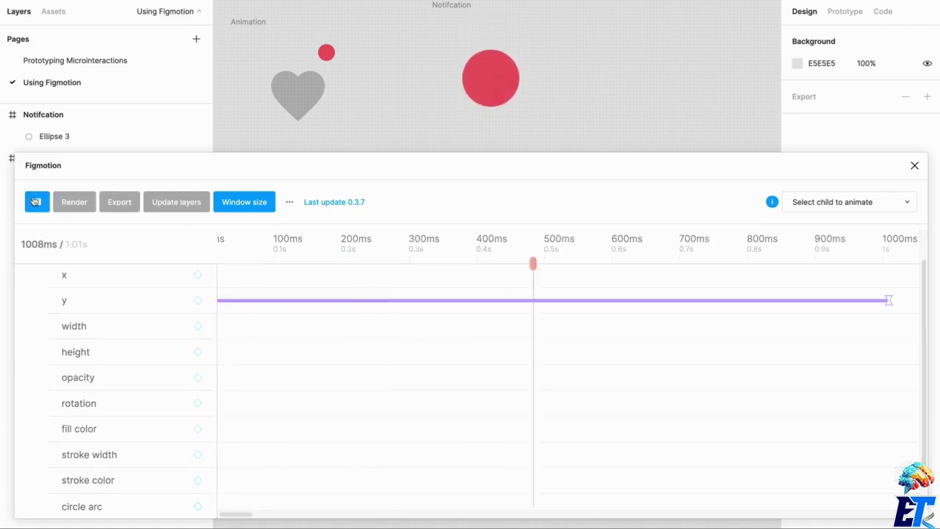
{"action": "left_click", "coordinate": [34, 201]}
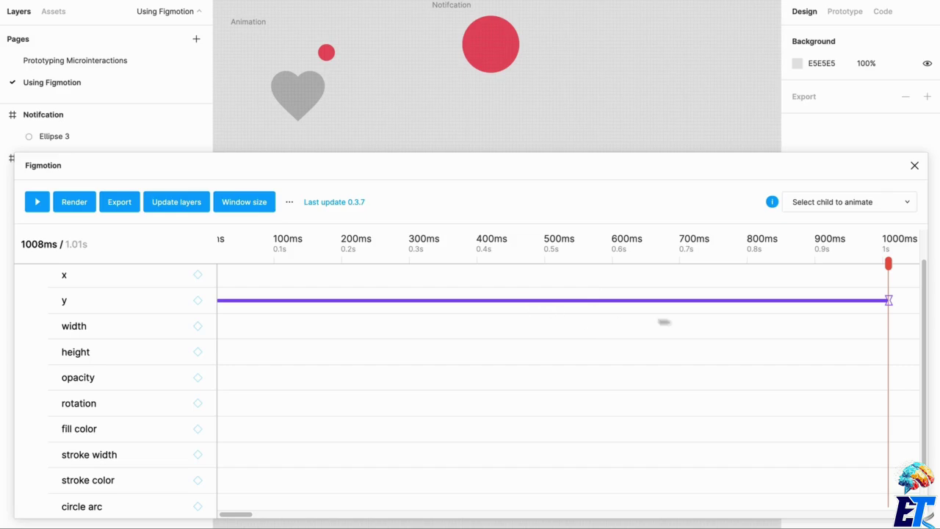
{"action": "scroll", "coordinate": [774, 341], "scroll_direction": "right", "scroll_amount": 10}
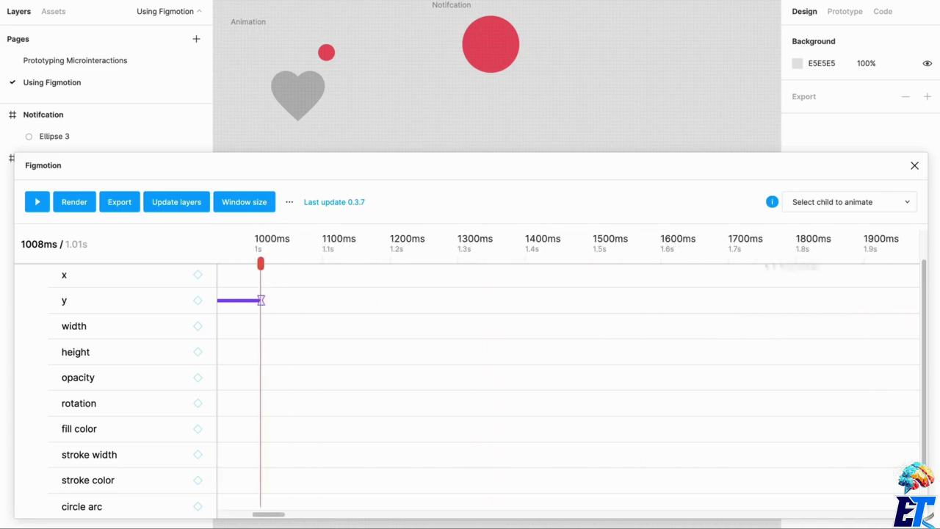
{"action": "scroll", "coordinate": [792, 310], "scroll_direction": "right", "scroll_amount": 3}
{"action": "scroll", "coordinate": [790, 313], "scroll_direction": "left", "scroll_amount": 3}
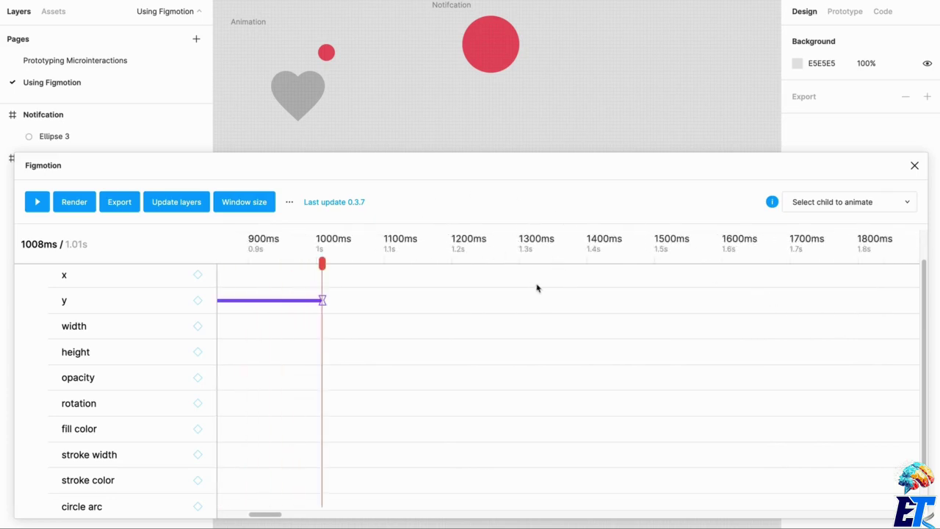
- Add a y keyframe at 1200ms and give it easeInOut easing
{"action": "left_click", "coordinate": [468, 248]}
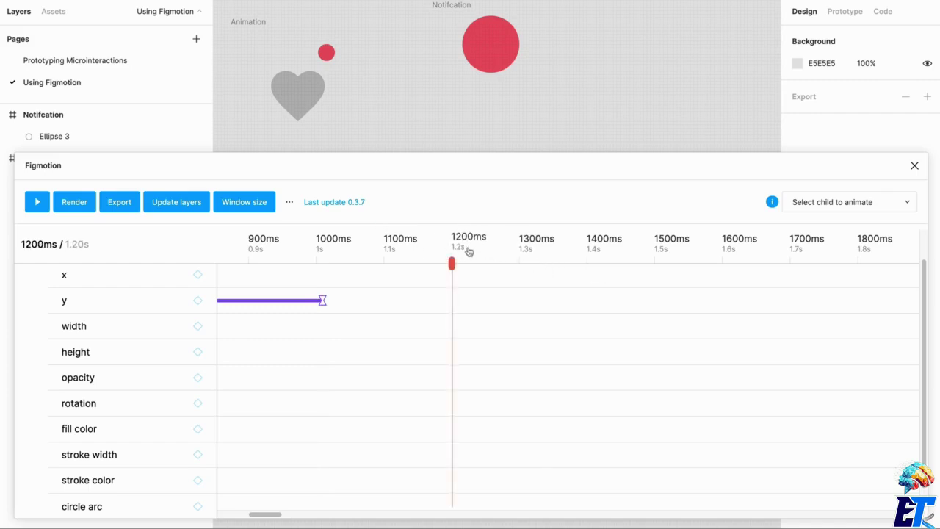
{"action": "left_click", "coordinate": [198, 300]}
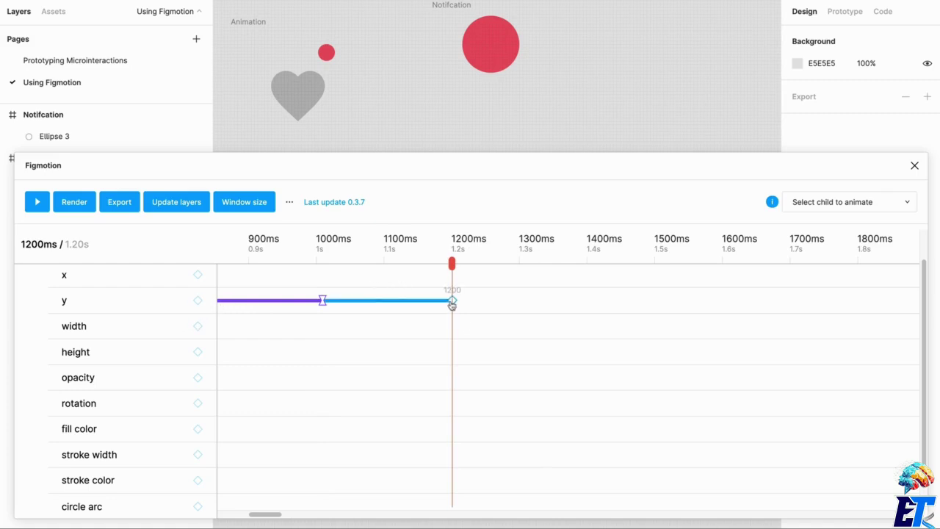
{"action": "left_click", "coordinate": [452, 301]}
{"action": "left_click", "coordinate": [571, 430]}
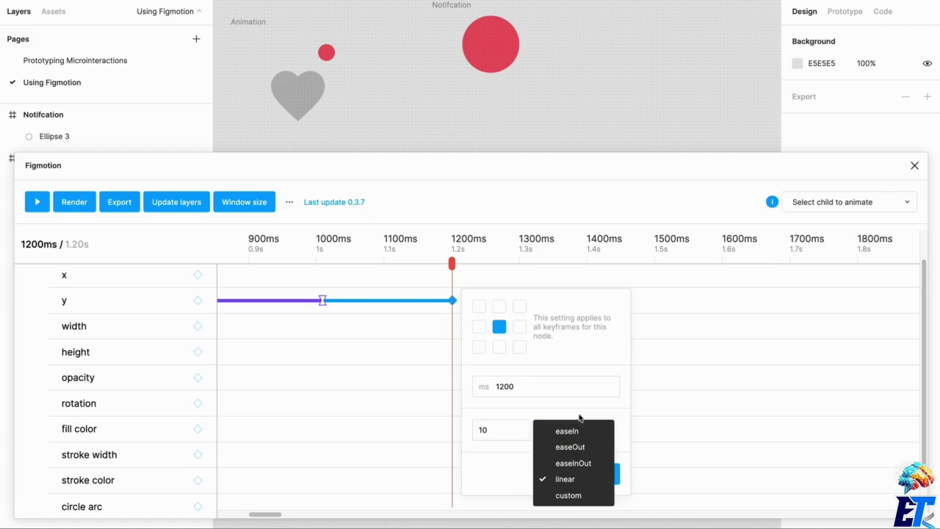
{"action": "left_click", "coordinate": [587, 462]}
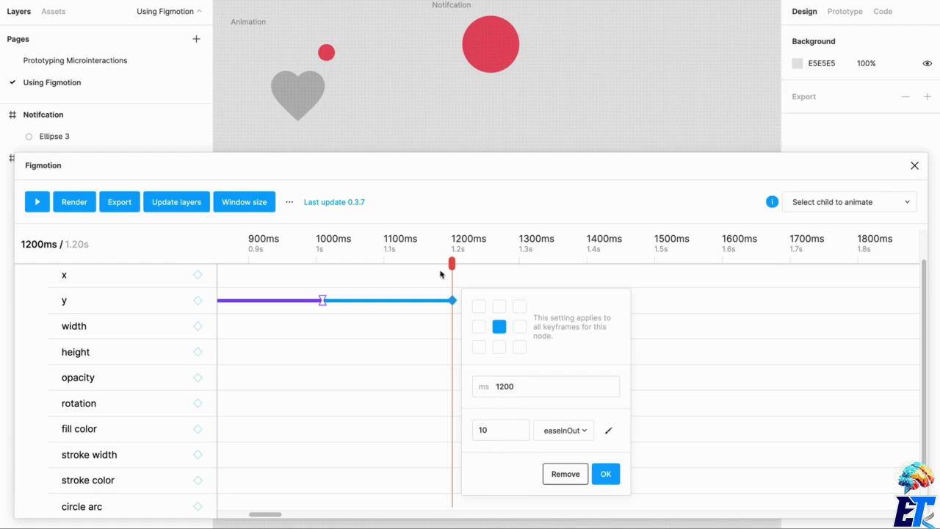
- Scroll the timeline and move the playhead to 2200ms
{"action": "scroll", "coordinate": [821, 327], "scroll_direction": "left", "scroll_amount": 5}
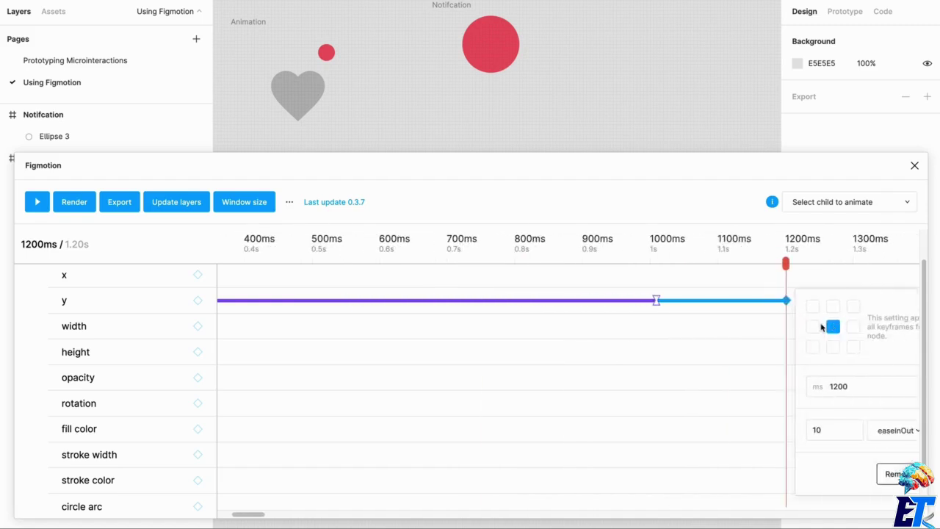
{"action": "scroll", "coordinate": [817, 329], "scroll_direction": "right", "scroll_amount": 8}
{"action": "scroll", "coordinate": [812, 325], "scroll_direction": "right", "scroll_amount": 3}
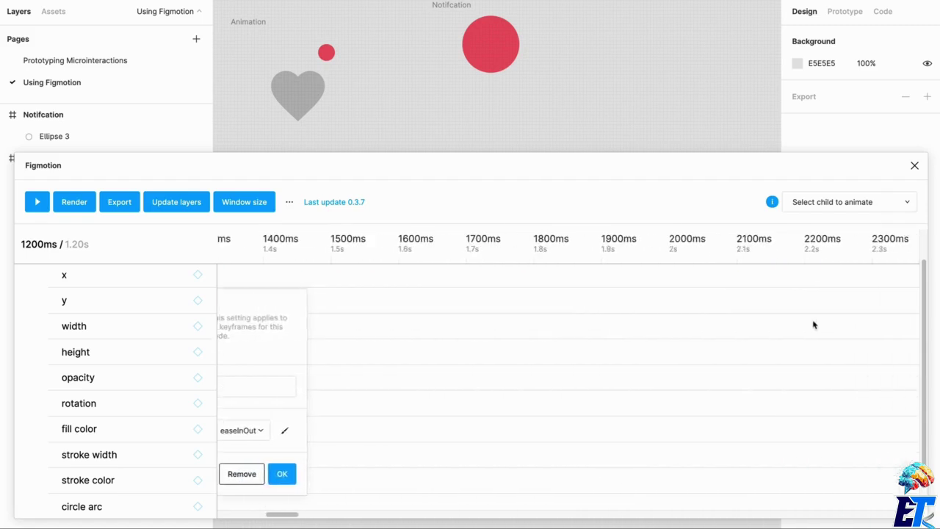
{"action": "left_click", "coordinate": [736, 243]}
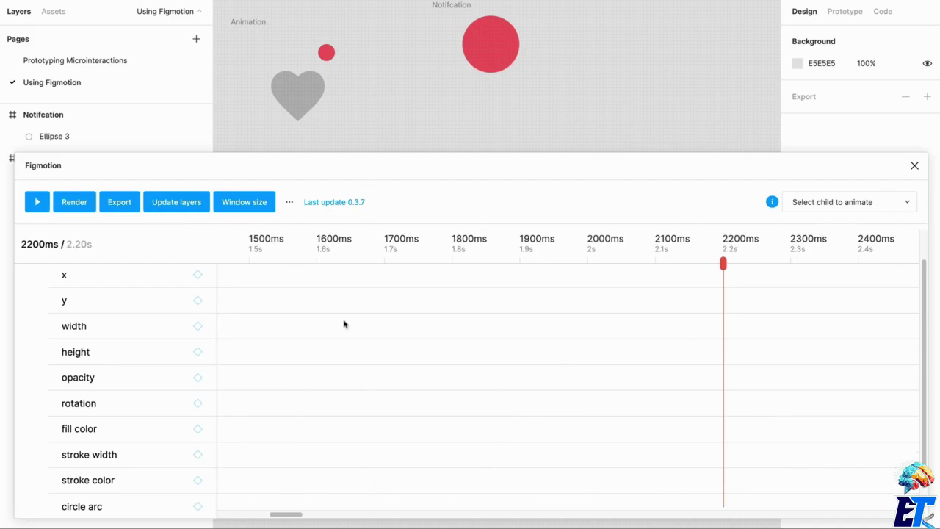
- Add a y keyframe at 2200ms and check the starting y value at 0ms
{"action": "scroll", "coordinate": [344, 324], "scroll_direction": "left", "scroll_amount": 2}
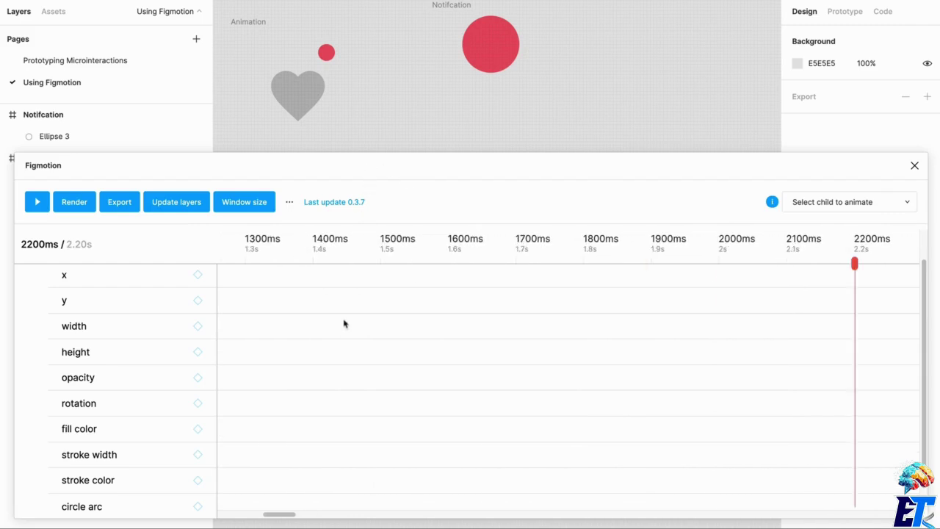
{"action": "left_click", "coordinate": [197, 301]}
{"action": "scroll", "coordinate": [430, 372], "scroll_direction": "right", "scroll_amount": 5}
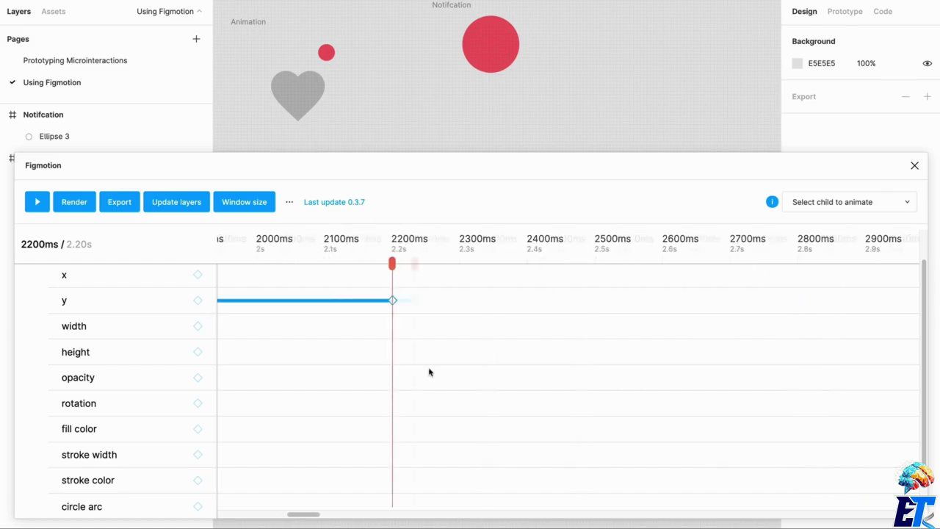
{"action": "scroll", "coordinate": [430, 372], "scroll_direction": "left", "scroll_amount": 15}
{"action": "scroll", "coordinate": [430, 372], "scroll_direction": "left", "scroll_amount": 2}
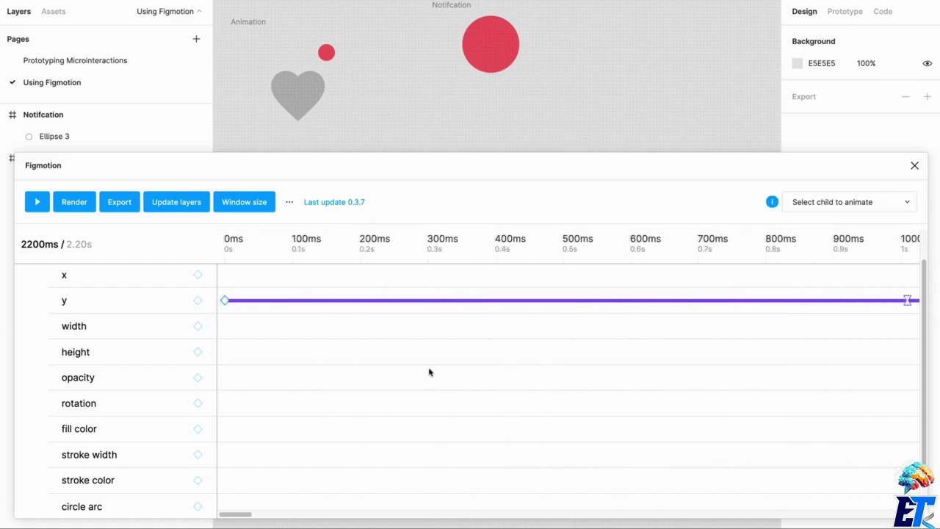
{"action": "left_click", "coordinate": [224, 300]}
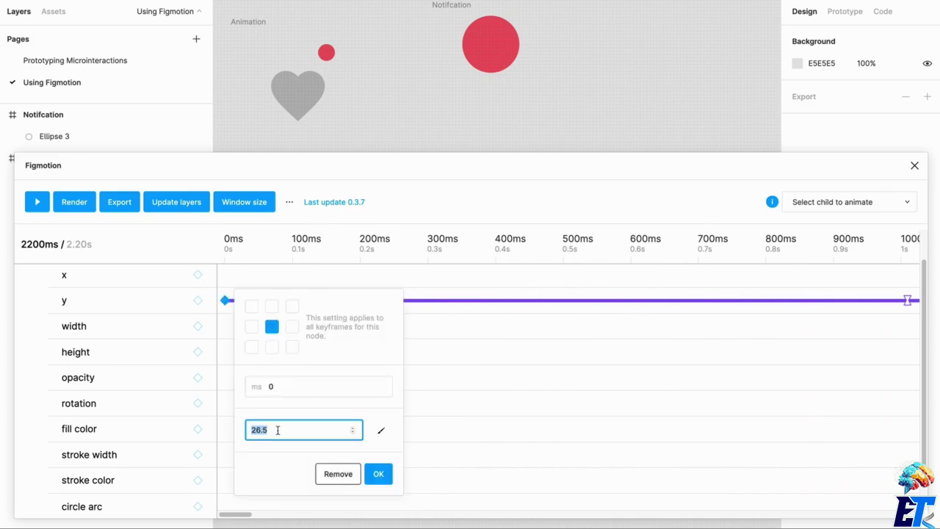
{"action": "left_click", "coordinate": [439, 423]}
{"action": "scroll", "coordinate": [637, 393], "scroll_direction": "right", "scroll_amount": 6}
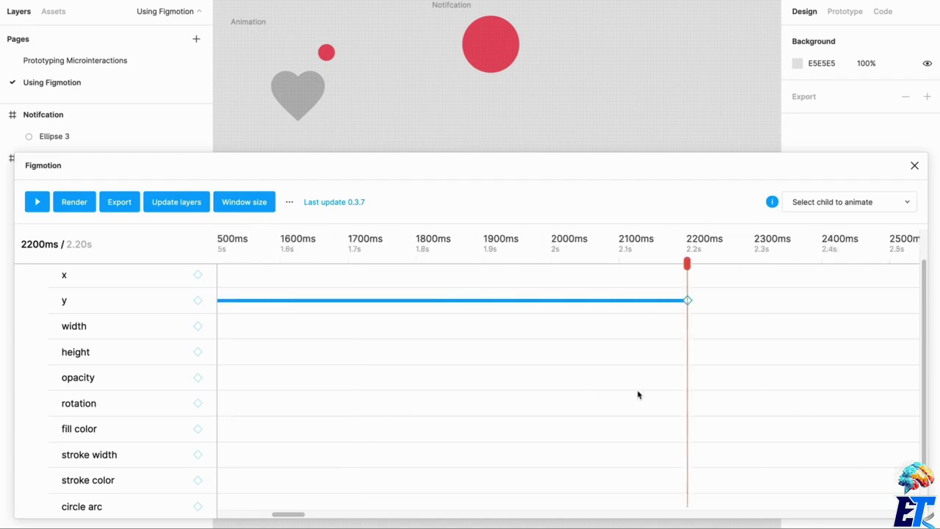
{"action": "scroll", "coordinate": [637, 394], "scroll_direction": "right", "scroll_amount": 1}
- Set the 2200ms keyframe to y 26.5 with easeIn easing and preview it
{"action": "left_click", "coordinate": [526, 301]}
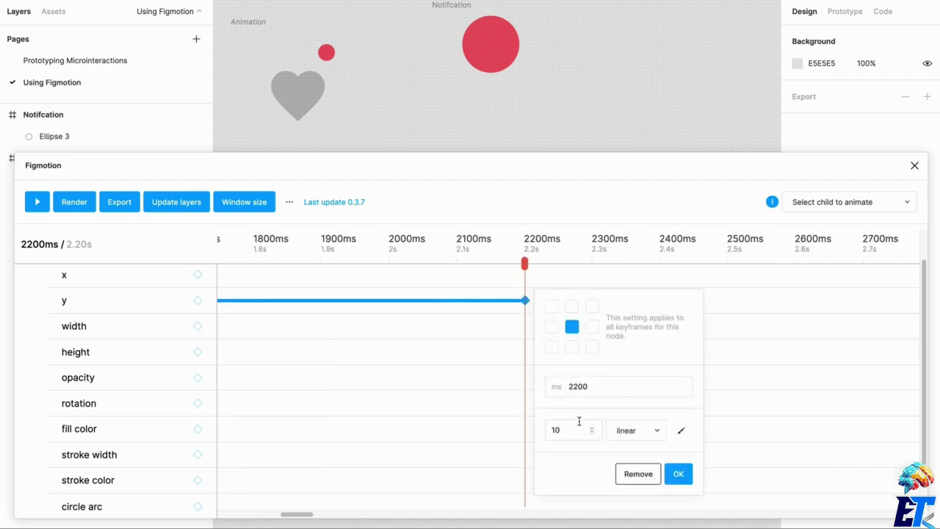
{"action": "left_click", "coordinate": [579, 429]}
{"action": "type", "text": "26.5"}
{"action": "left_click", "coordinate": [644, 440]}
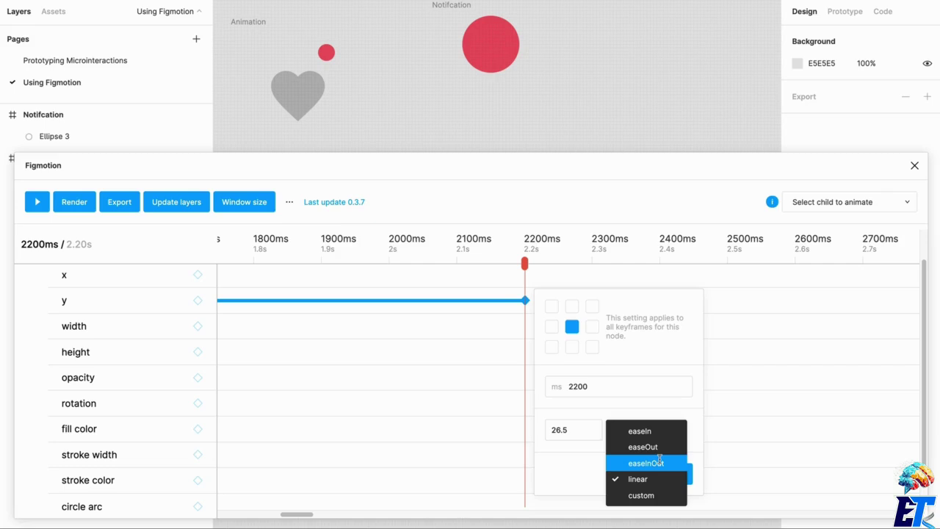
{"action": "left_click", "coordinate": [653, 447]}
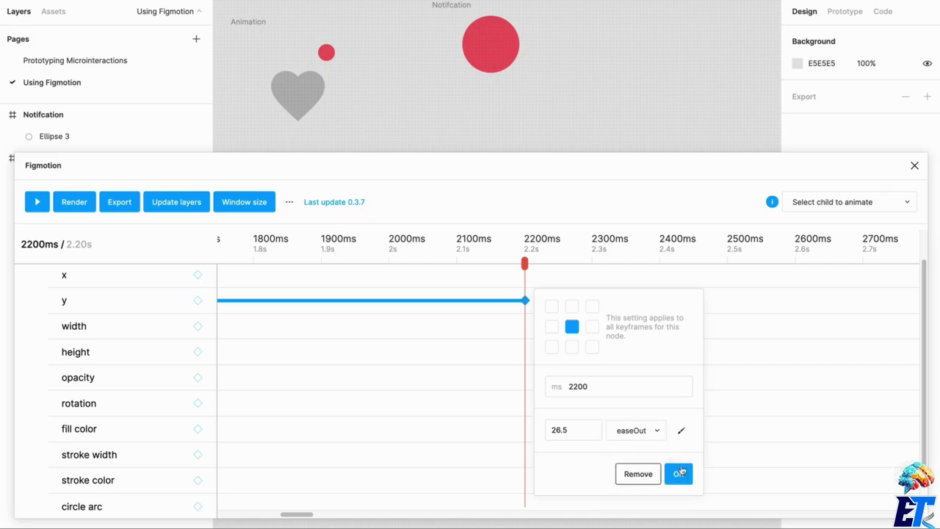
{"action": "left_click", "coordinate": [638, 437]}
{"action": "left_click", "coordinate": [660, 432]}
{"action": "left_click", "coordinate": [679, 473]}
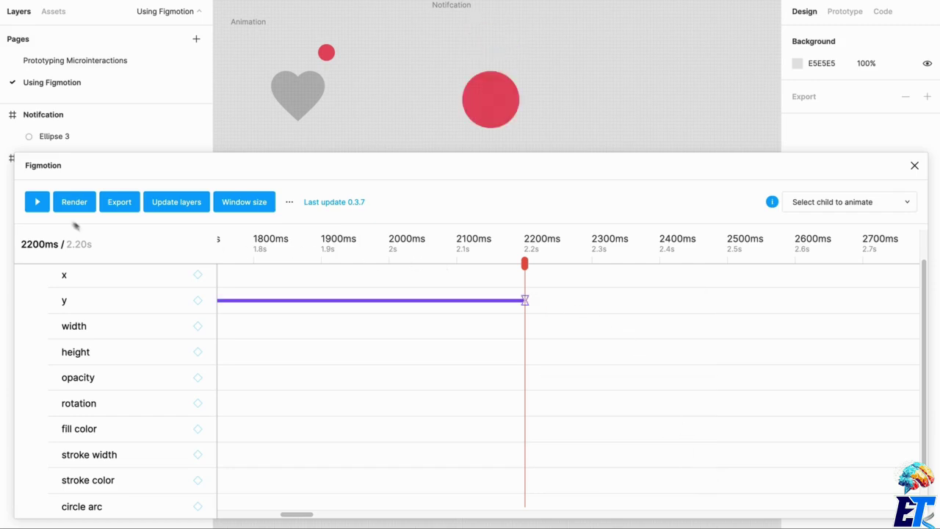
{"action": "left_click", "coordinate": [37, 202]}
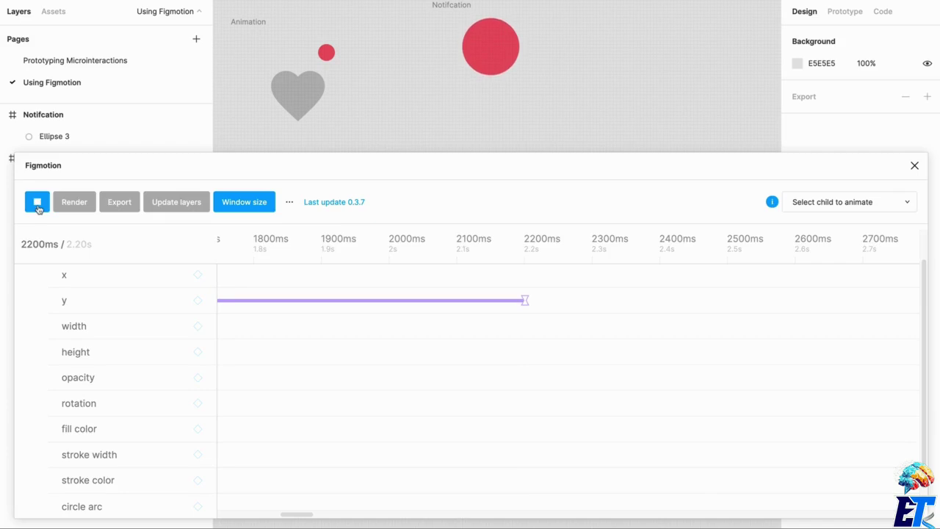
- Replay the animation and reapply easeIn easing to the 2200ms keyframe
{"action": "left_click", "coordinate": [524, 300]}
{"action": "left_click", "coordinate": [680, 474]}
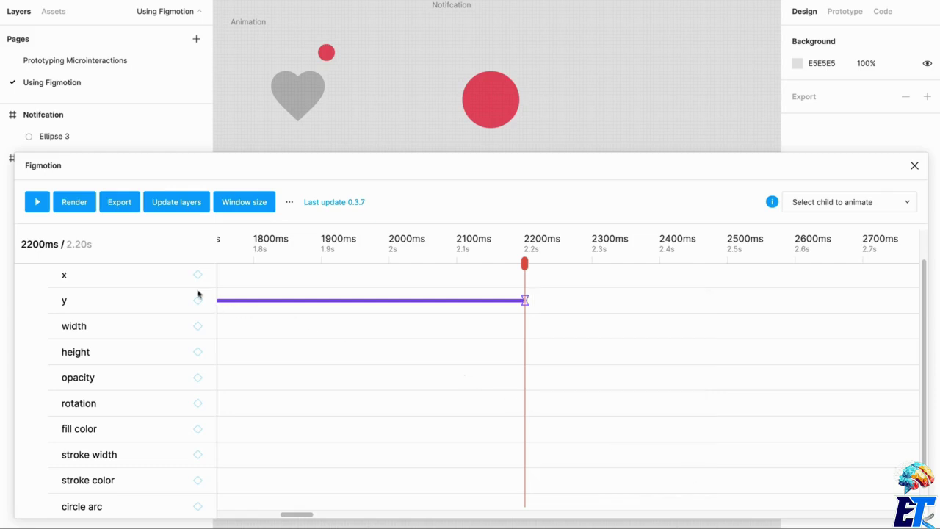
{"action": "left_click", "coordinate": [37, 205]}
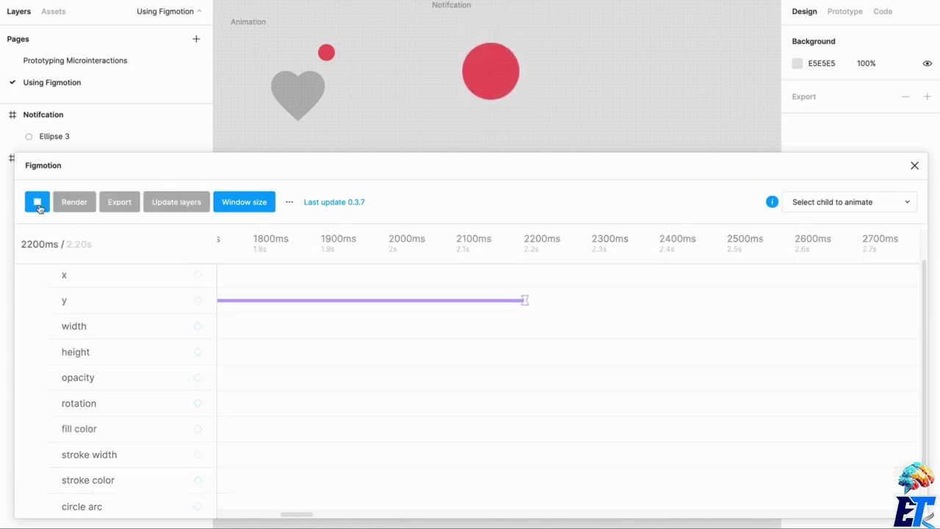
{"action": "left_click", "coordinate": [524, 300]}
{"action": "left_click", "coordinate": [652, 429]}
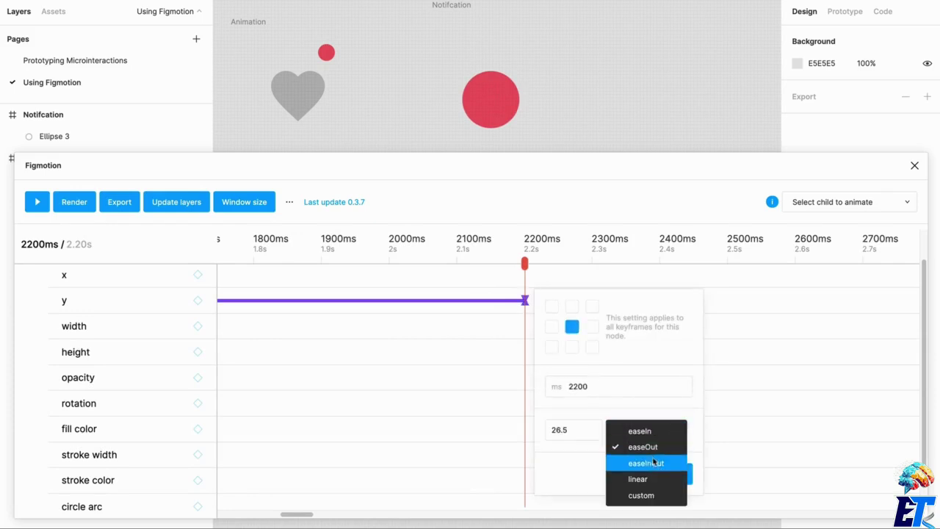
{"action": "left_click", "coordinate": [645, 436]}
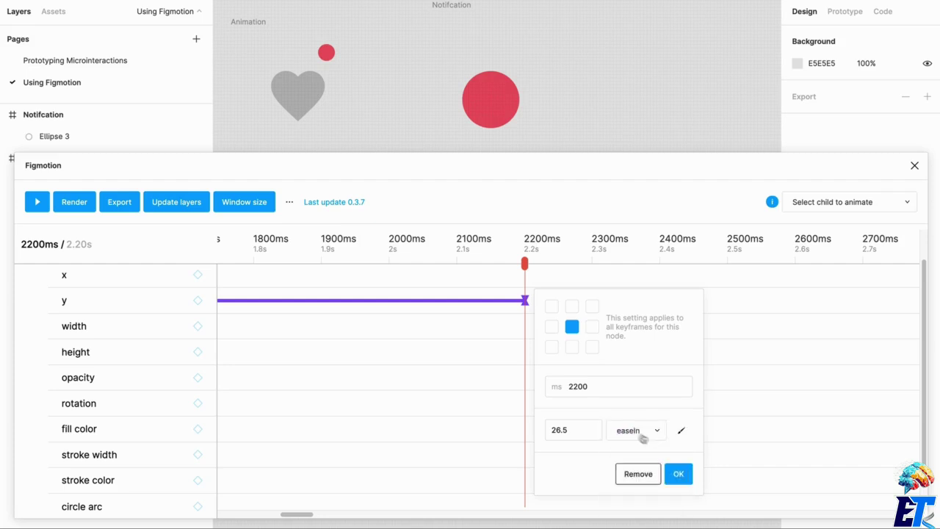
{"action": "left_click", "coordinate": [678, 472]}
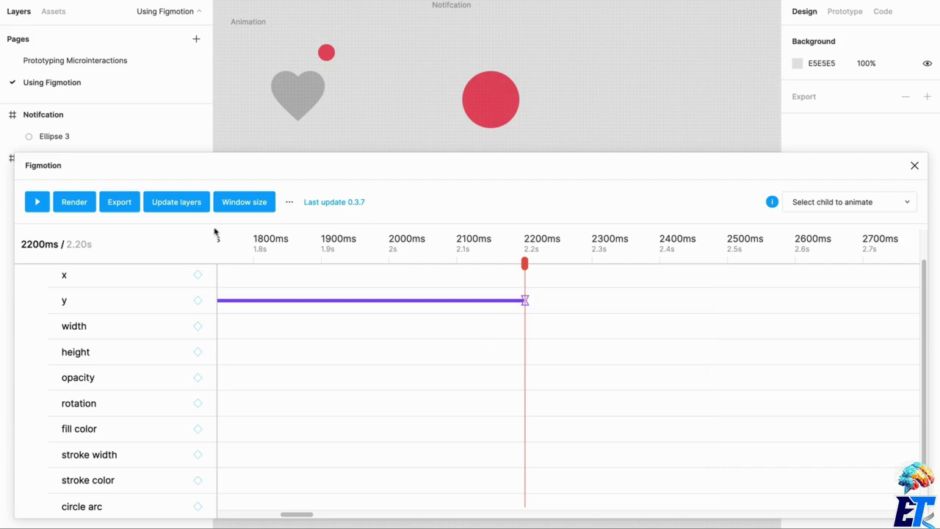
- Move the intermediate y keyframes earlier, to about 700ms and 760ms
{"action": "left_click", "coordinate": [37, 203]}
{"action": "scroll", "coordinate": [349, 370], "scroll_direction": "left", "scroll_amount": 10}
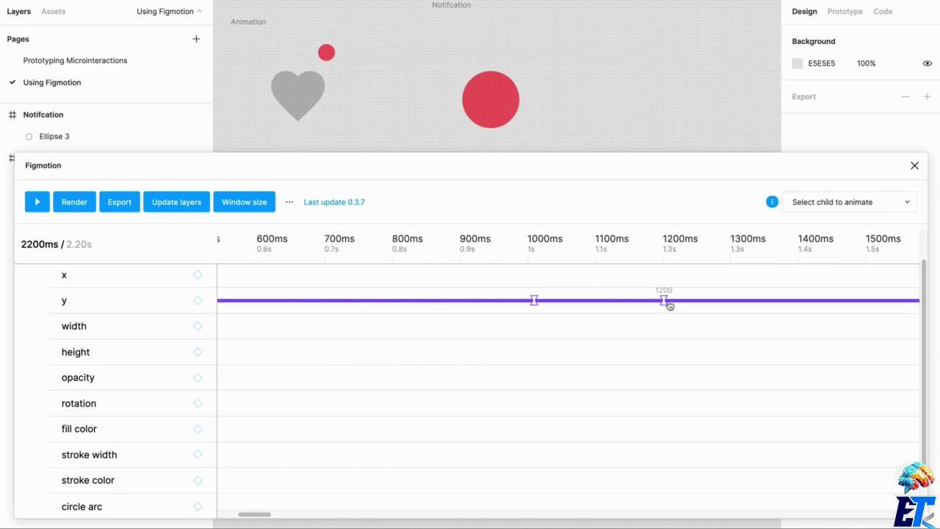
{"action": "left_click_drag", "start_coordinate": [663, 305], "coordinate": [605, 301]}
{"action": "left_click", "coordinate": [606, 245]}
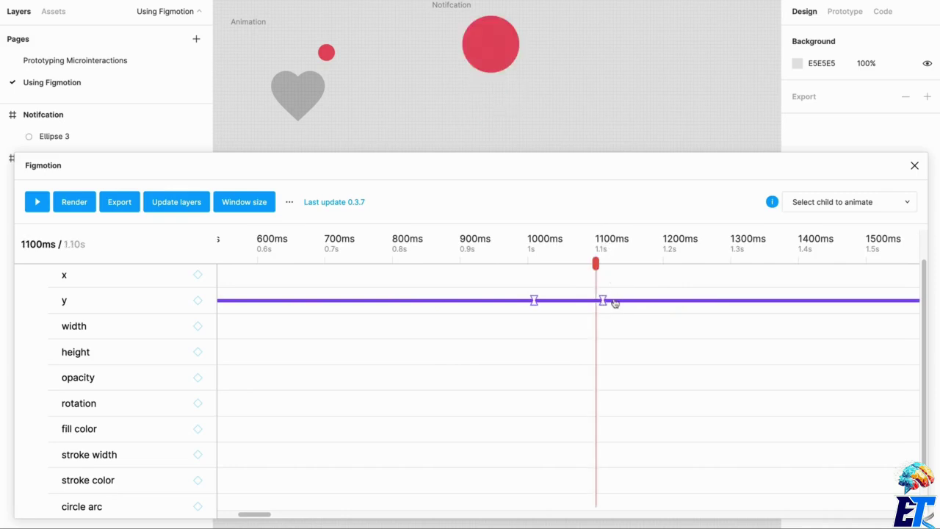
{"action": "scroll", "coordinate": [615, 303], "scroll_direction": "down", "scroll_amount": 2}
{"action": "scroll", "coordinate": [614, 301], "scroll_direction": "up", "scroll_amount": 2}
{"action": "scroll", "coordinate": [602, 323], "scroll_direction": "down", "scroll_amount": 1}
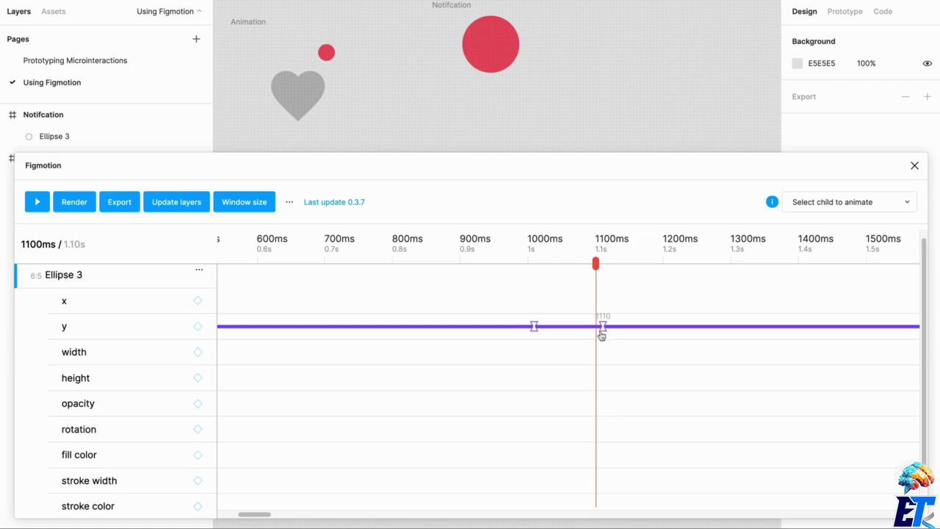
{"action": "left_click_drag", "start_coordinate": [602, 328], "coordinate": [597, 330]}
{"action": "scroll", "coordinate": [527, 336], "scroll_direction": "down", "scroll_amount": 2}
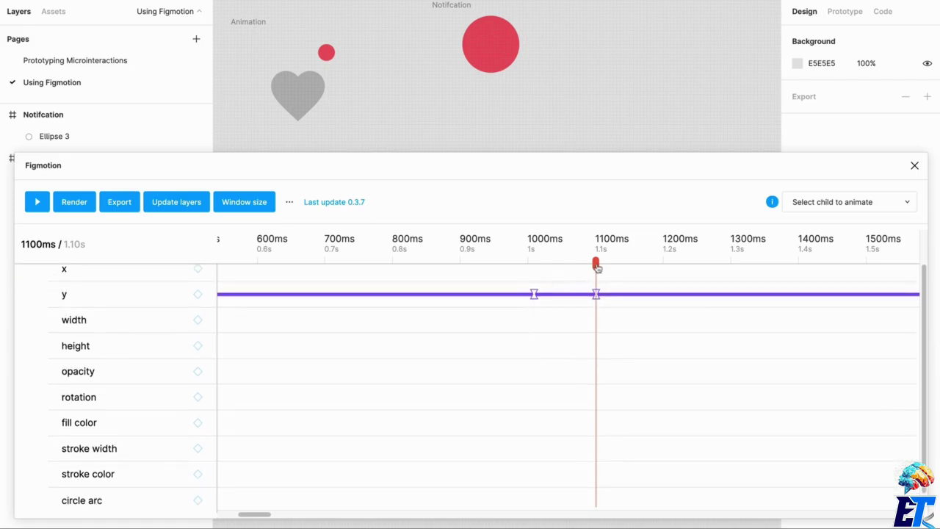
{"action": "left_click_drag", "start_coordinate": [597, 267], "coordinate": [328, 263]}
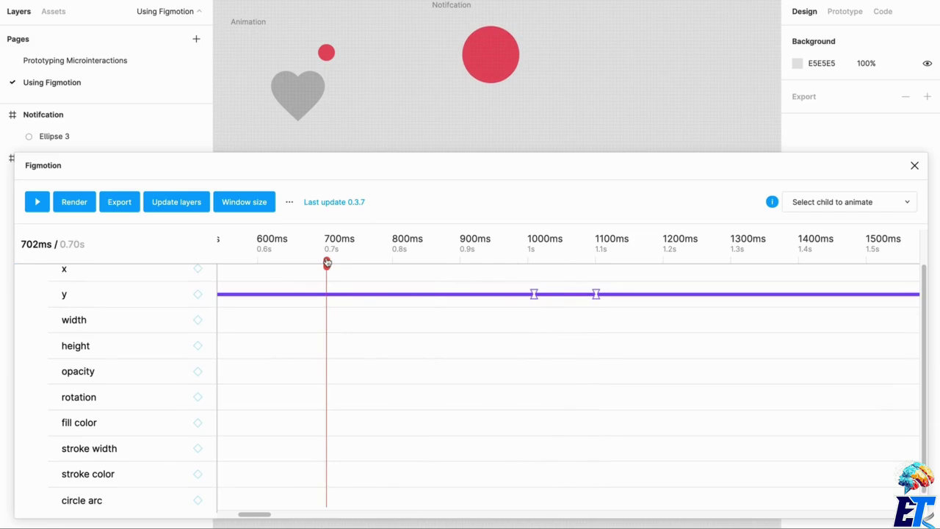
{"action": "left_click_drag", "start_coordinate": [531, 300], "coordinate": [329, 301]}
{"action": "left_click", "coordinate": [339, 248]}
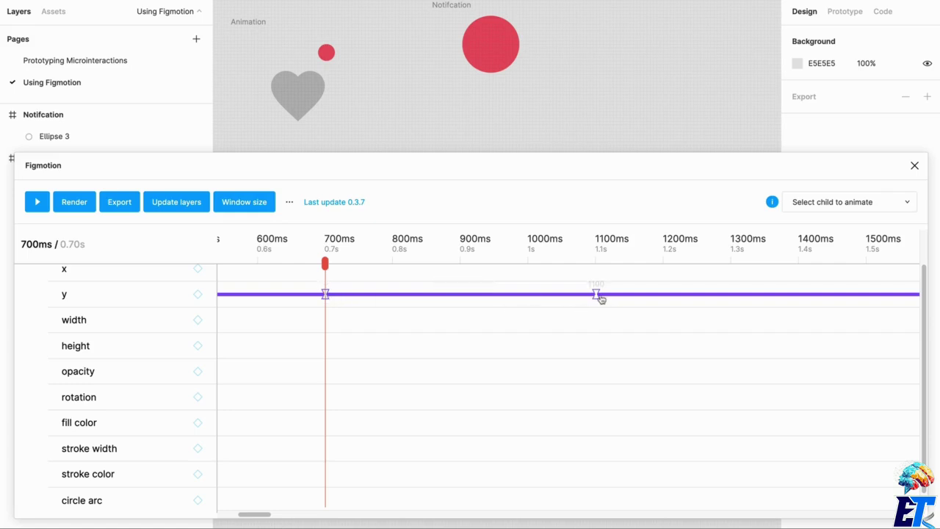
{"action": "left_click_drag", "start_coordinate": [599, 297], "coordinate": [368, 297]}
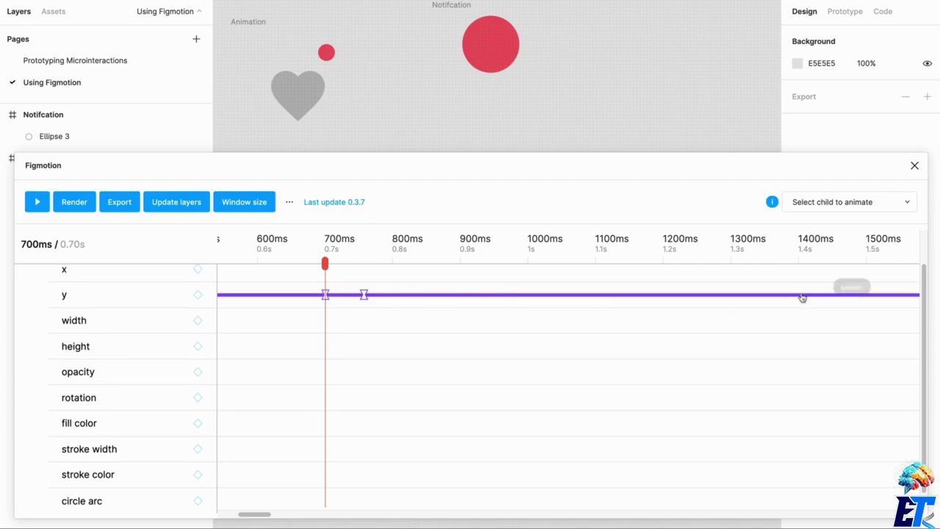
{"action": "scroll", "coordinate": [800, 297], "scroll_direction": "left", "scroll_amount": 1}
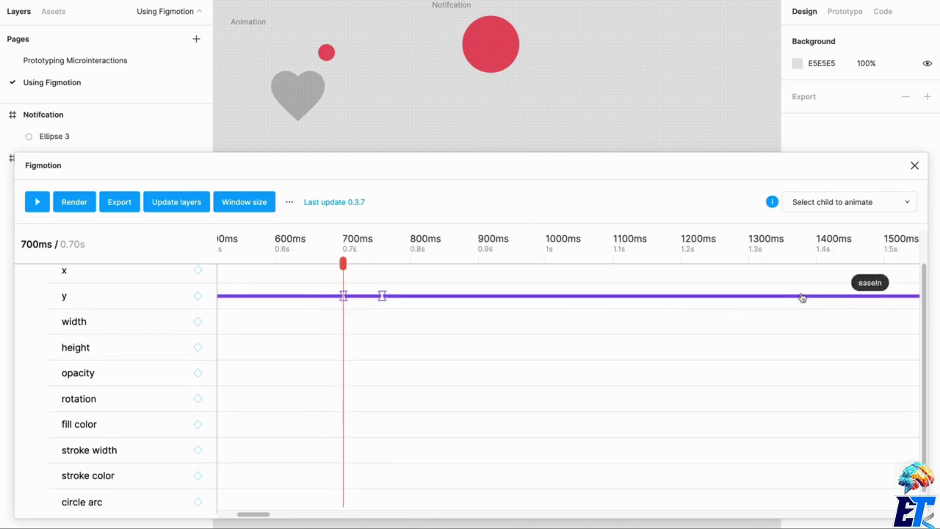
- Pull the y animation's end keyframe back from 2200ms to 1200ms
{"action": "left_click", "coordinate": [762, 246]}
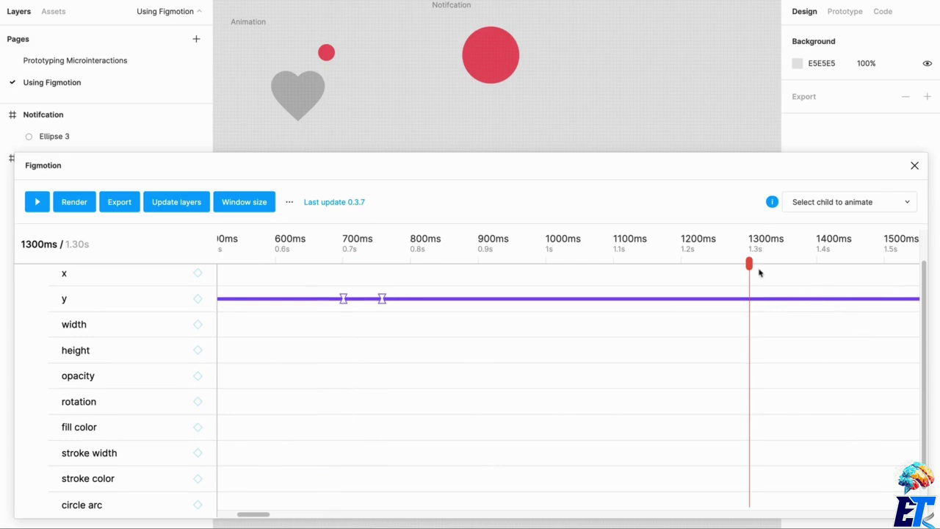
{"action": "left_click", "coordinate": [695, 239]}
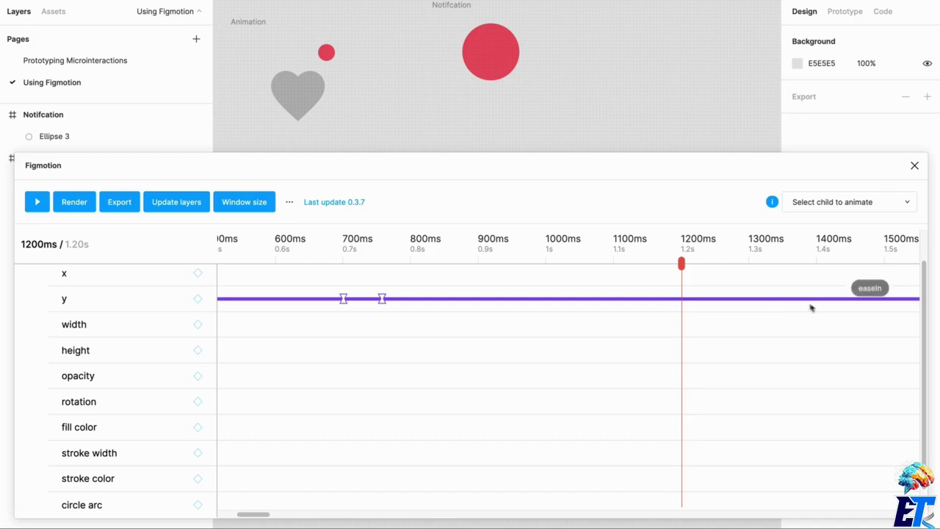
{"action": "scroll", "coordinate": [809, 318], "scroll_direction": "left", "scroll_amount": 5}
{"action": "scroll", "coordinate": [809, 319], "scroll_direction": "right", "scroll_amount": 15}
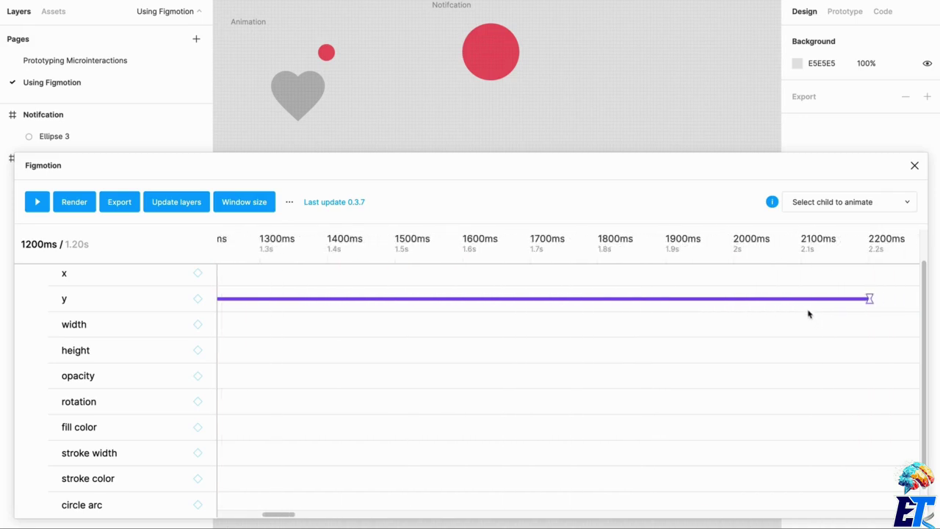
{"action": "left_click_drag", "start_coordinate": [864, 304], "coordinate": [296, 318]}
{"action": "scroll", "coordinate": [297, 317], "scroll_direction": "left", "scroll_amount": 4}
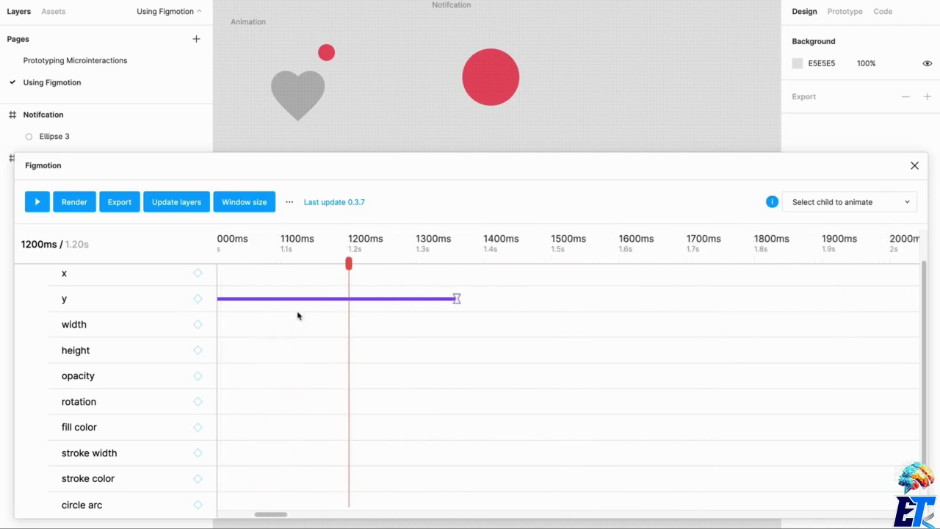
{"action": "left_click_drag", "start_coordinate": [582, 300], "coordinate": [476, 299]}
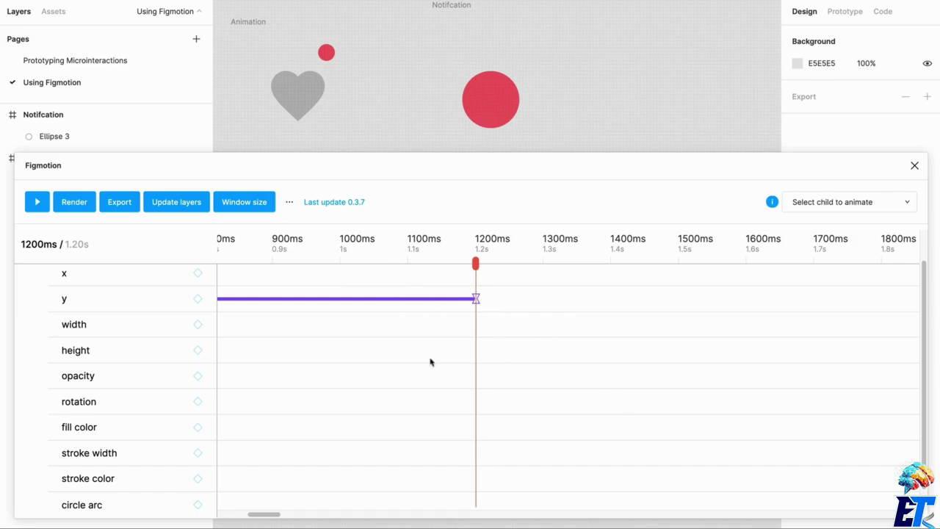
{"action": "scroll", "coordinate": [430, 361], "scroll_direction": "left", "scroll_amount": 4}
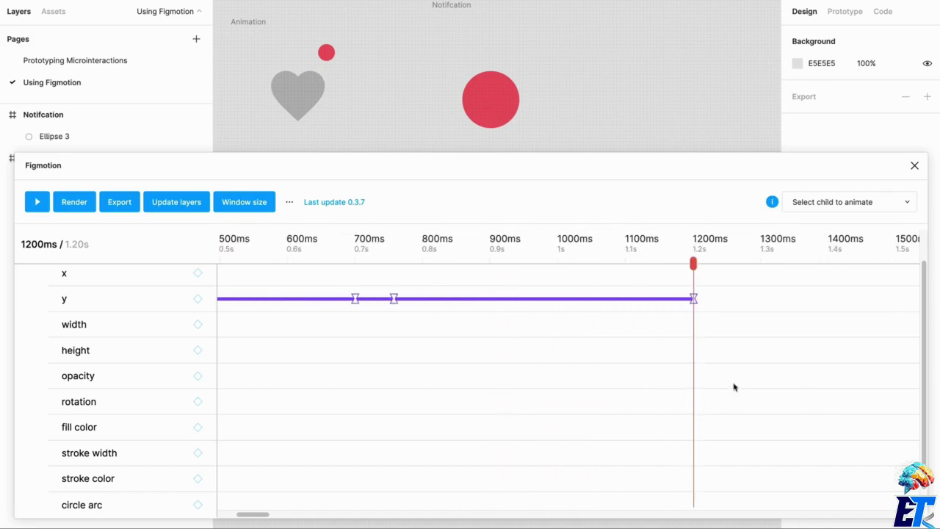
{"action": "scroll", "coordinate": [628, 351], "scroll_direction": "left", "scroll_amount": 5}
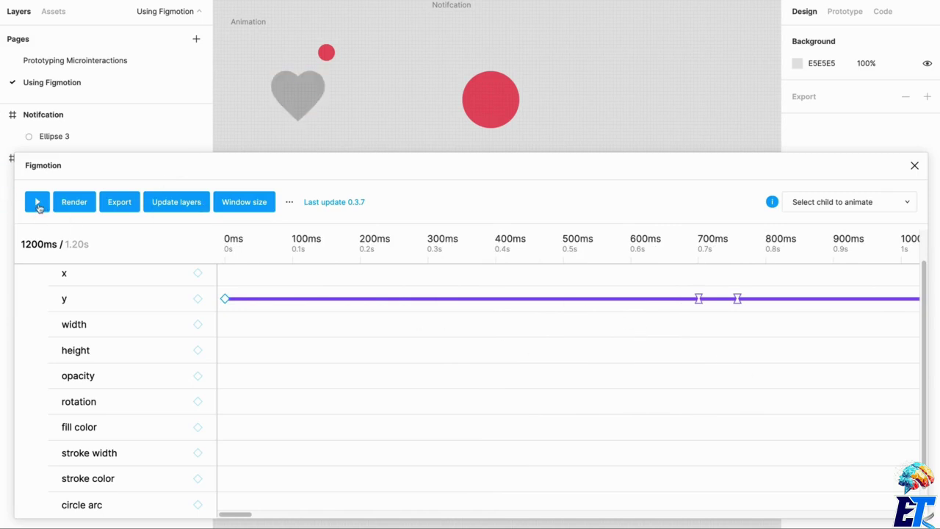
{"action": "left_click", "coordinate": [37, 202]}
{"action": "left_click", "coordinate": [38, 202]}
{"action": "left_click", "coordinate": [37, 202]}
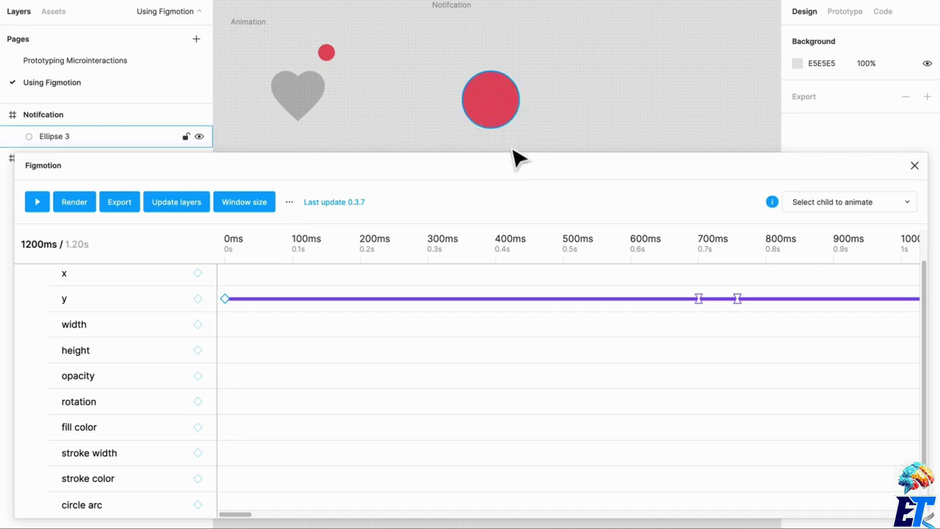
- Close the notification timeline and launch Figmotion for the Animation frame
{"action": "left_click", "coordinate": [913, 166]}
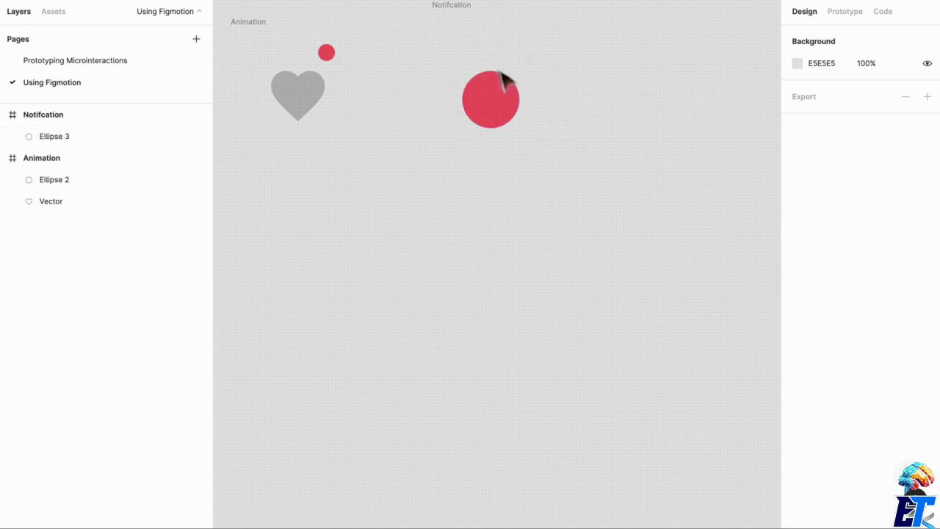
{"action": "scroll", "coordinate": [440, 95], "scroll_direction": "up", "scroll_amount": 1}
{"action": "left_click", "coordinate": [266, 42]}
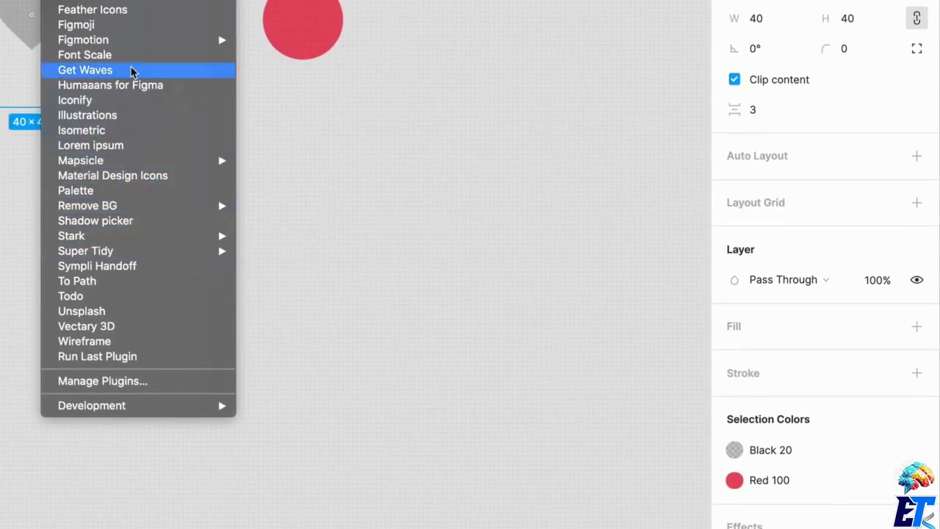
{"action": "mouse_move", "coordinate": [129, 42]}
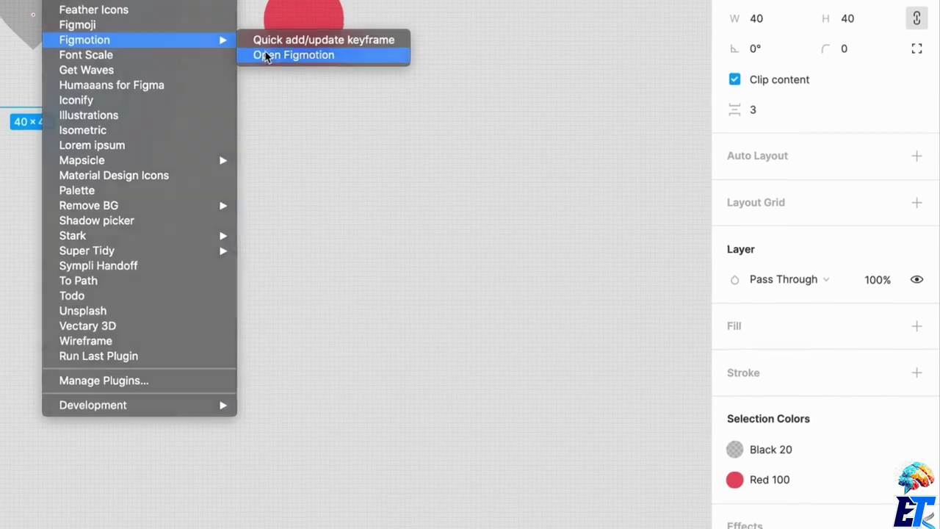
{"action": "left_click", "coordinate": [266, 56]}
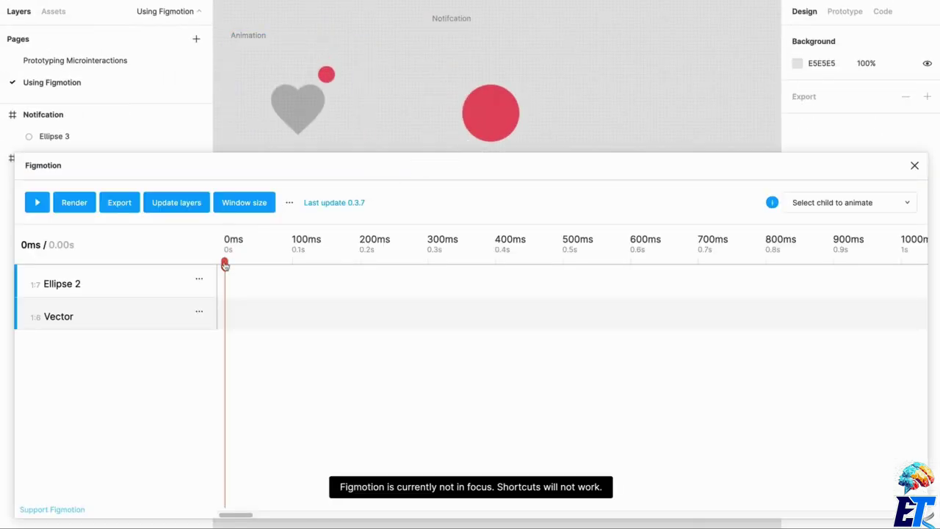
- Expand Ellipse 2 and scrub its y and height keyframes out to 3500ms
{"action": "left_click", "coordinate": [118, 293]}
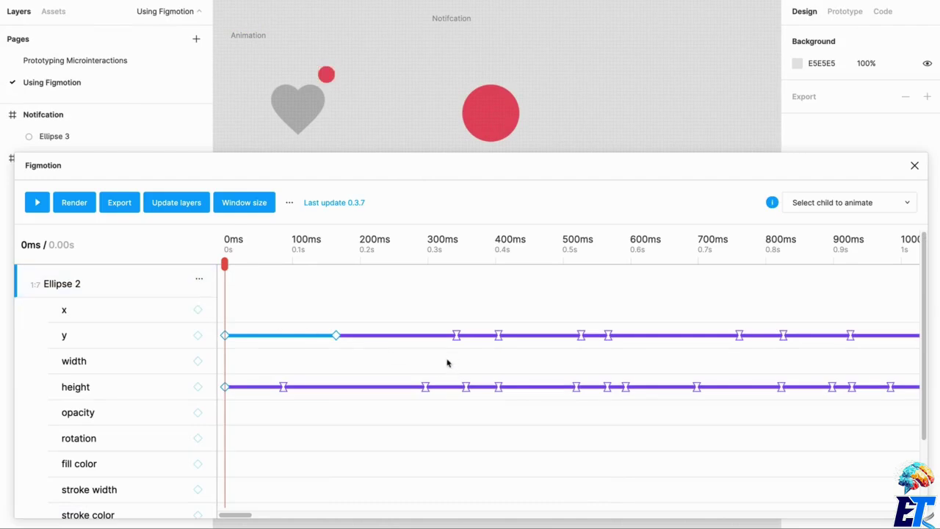
{"action": "left_click_drag", "start_coordinate": [226, 267], "coordinate": [525, 340]}
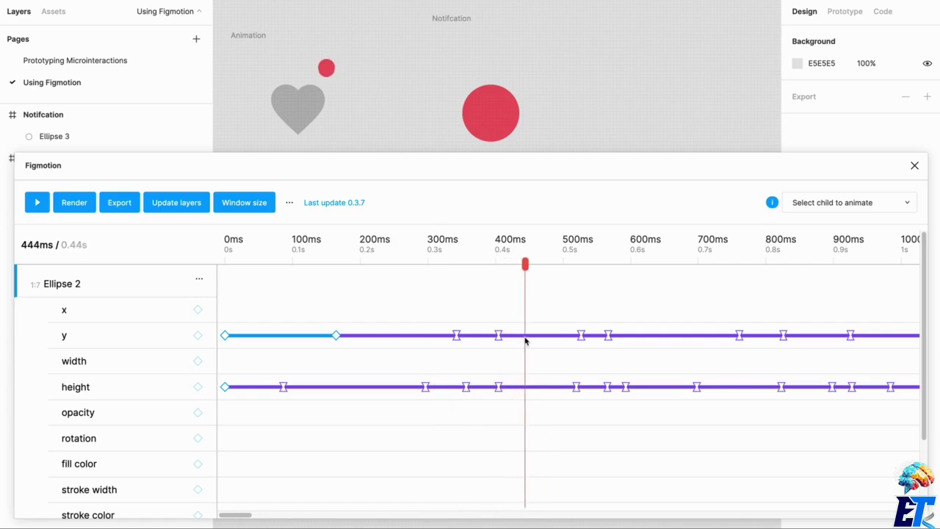
{"action": "left_click_drag", "start_coordinate": [525, 340], "coordinate": [552, 340]}
{"action": "left_click_drag", "start_coordinate": [551, 339], "coordinate": [933, 334]}
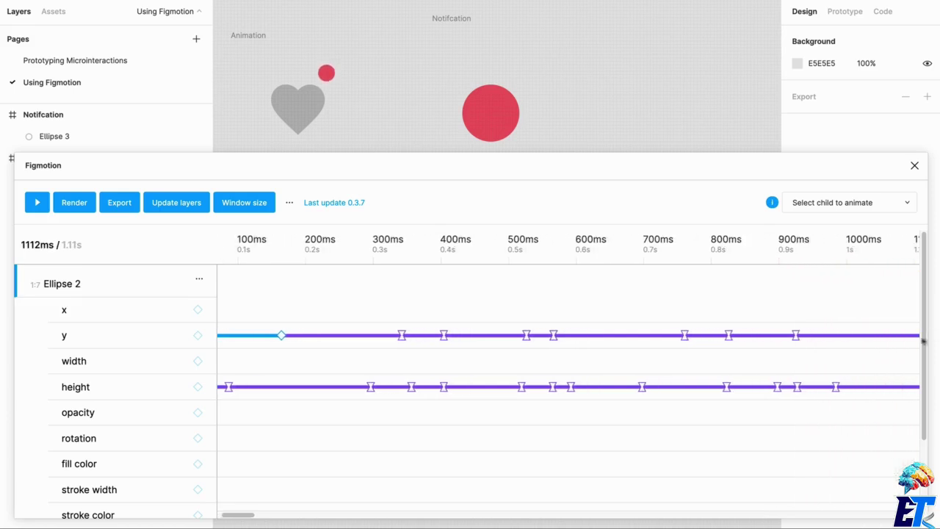
{"action": "scroll", "coordinate": [759, 374], "scroll_direction": "right", "scroll_amount": 6}
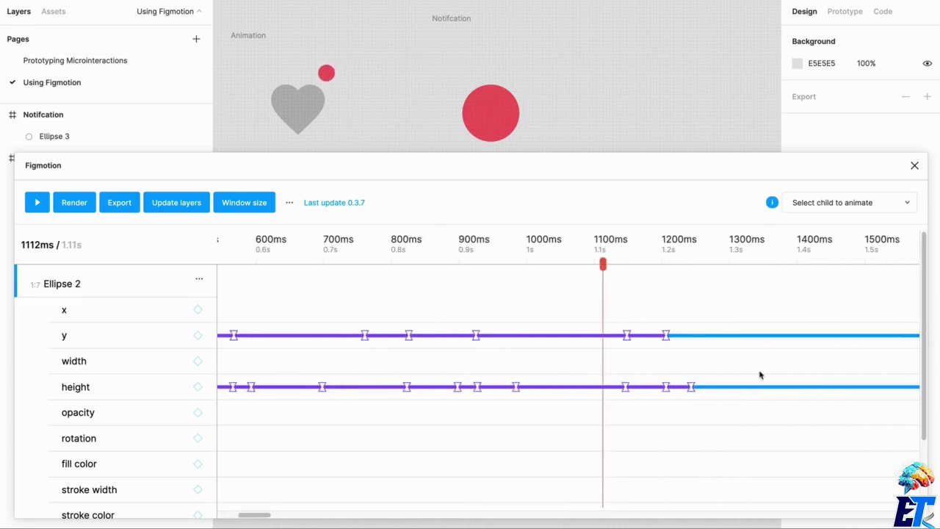
{"action": "left_click_drag", "start_coordinate": [475, 266], "coordinate": [930, 237]}
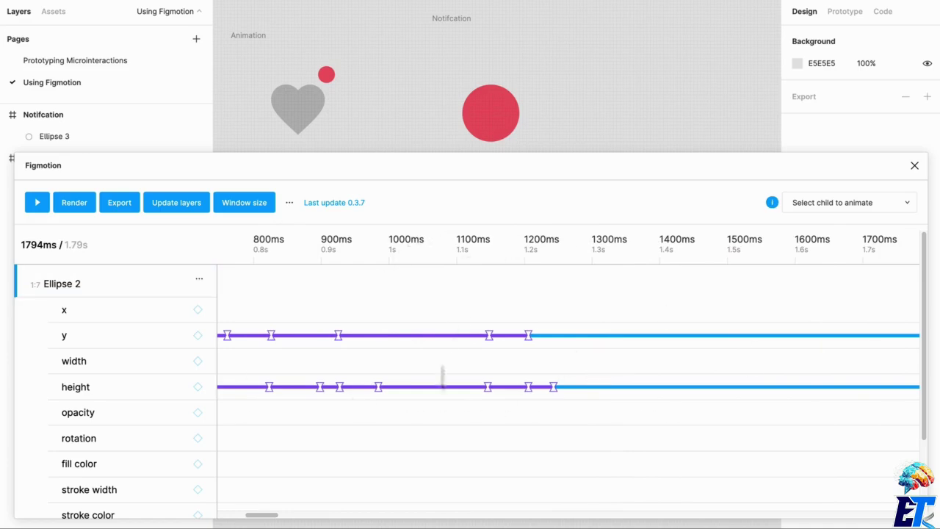
{"action": "scroll", "coordinate": [609, 313], "scroll_direction": "right", "scroll_amount": 15}
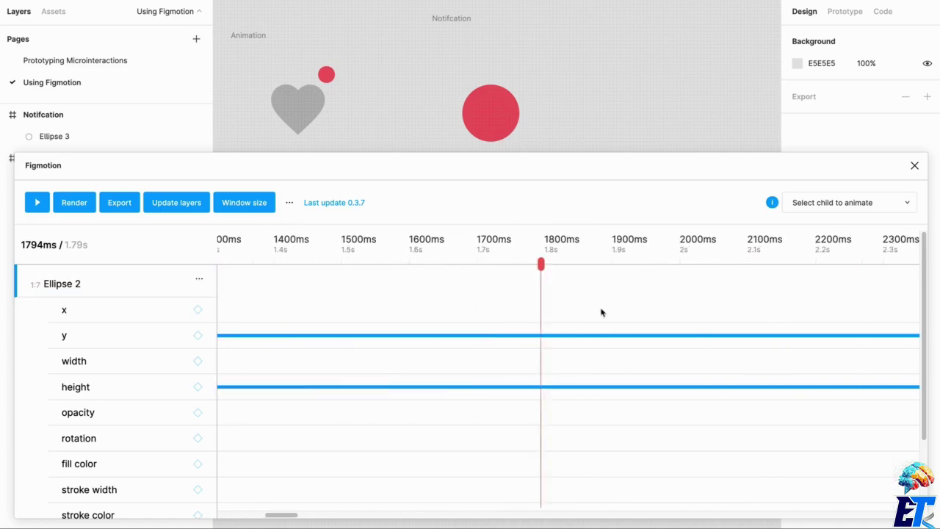
{"action": "scroll", "coordinate": [600, 312], "scroll_direction": "right", "scroll_amount": 5}
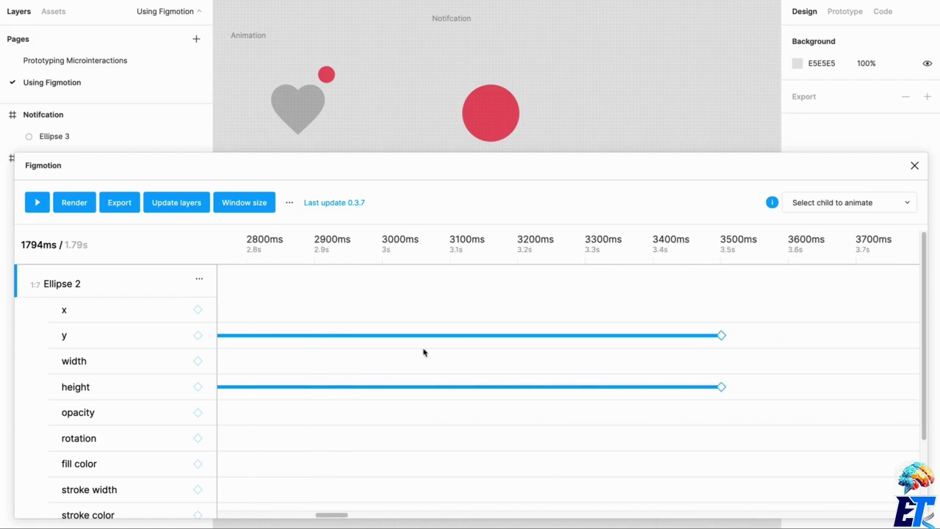
{"action": "scroll", "coordinate": [423, 352], "scroll_direction": "left", "scroll_amount": 6}
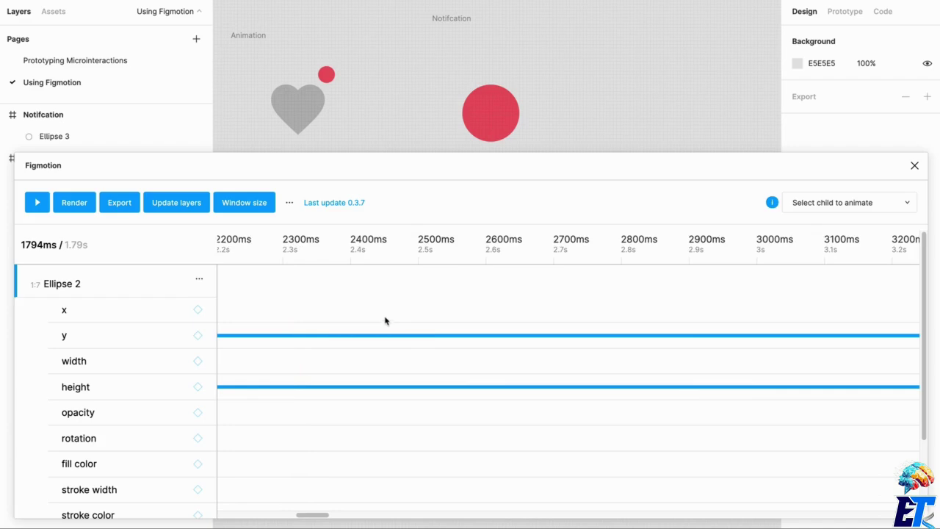
- Play the bouncing ball animation three times, then move the Figmotion window up and left
{"action": "left_click", "coordinate": [34, 203]}
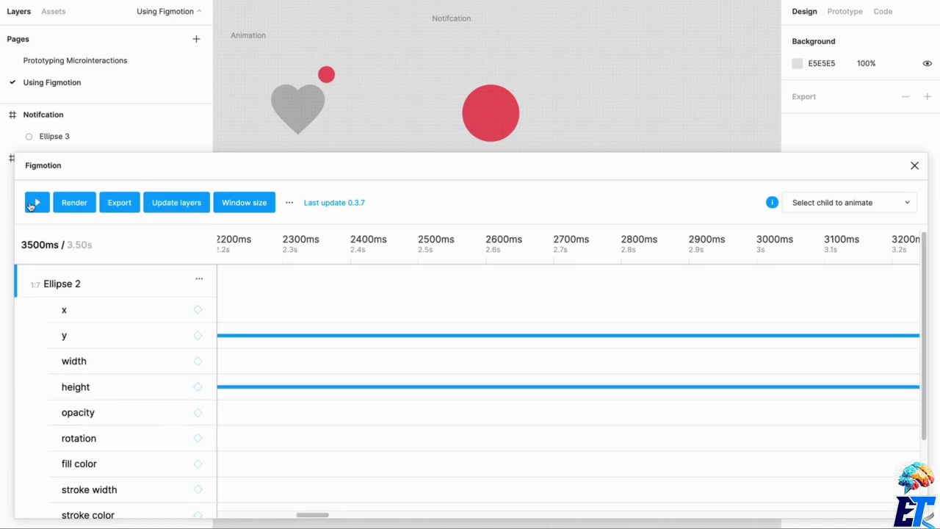
{"action": "left_click", "coordinate": [31, 206]}
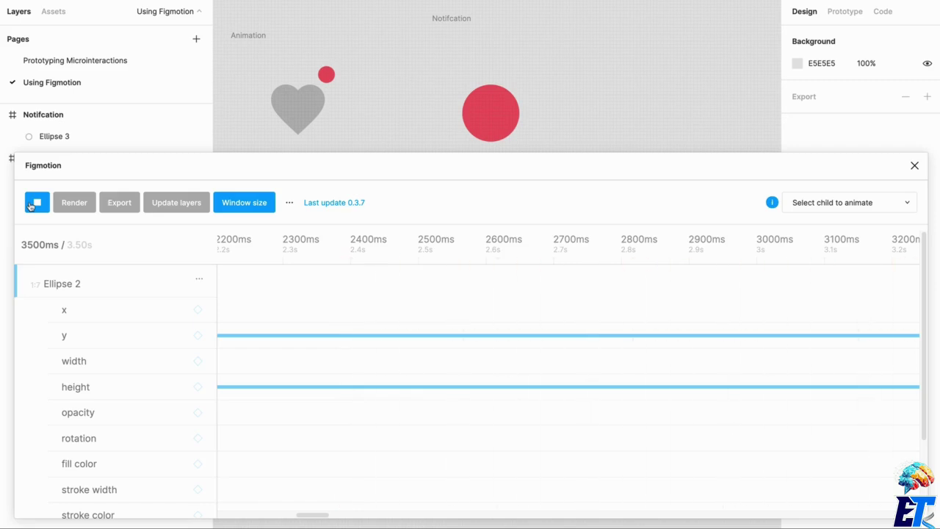
{"action": "left_click", "coordinate": [31, 205]}
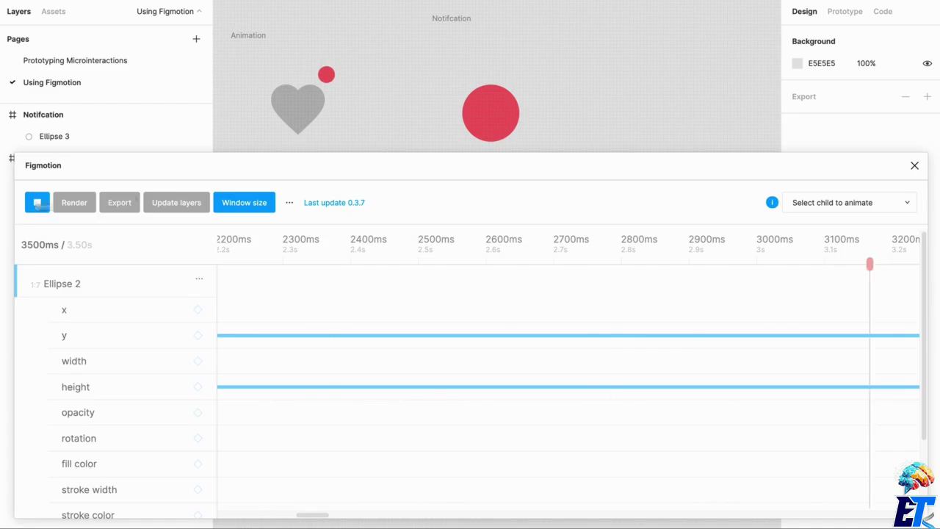
{"action": "left_click_drag", "start_coordinate": [368, 165], "coordinate": [398, 166]}
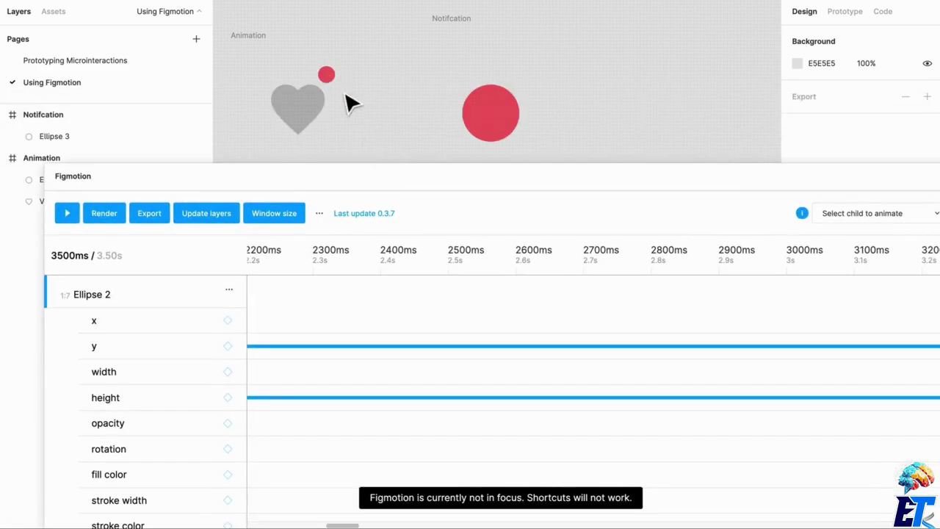